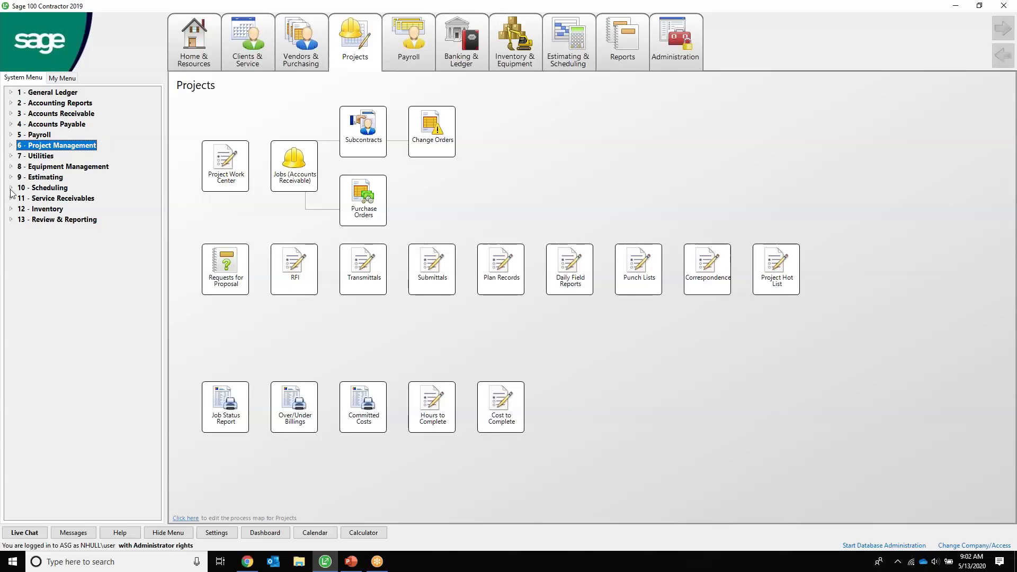
# Expand 6 - Project Management and 11 - Document Control, switch to My Menu, and glance at the Projects list.
pyautogui.click(11, 147)
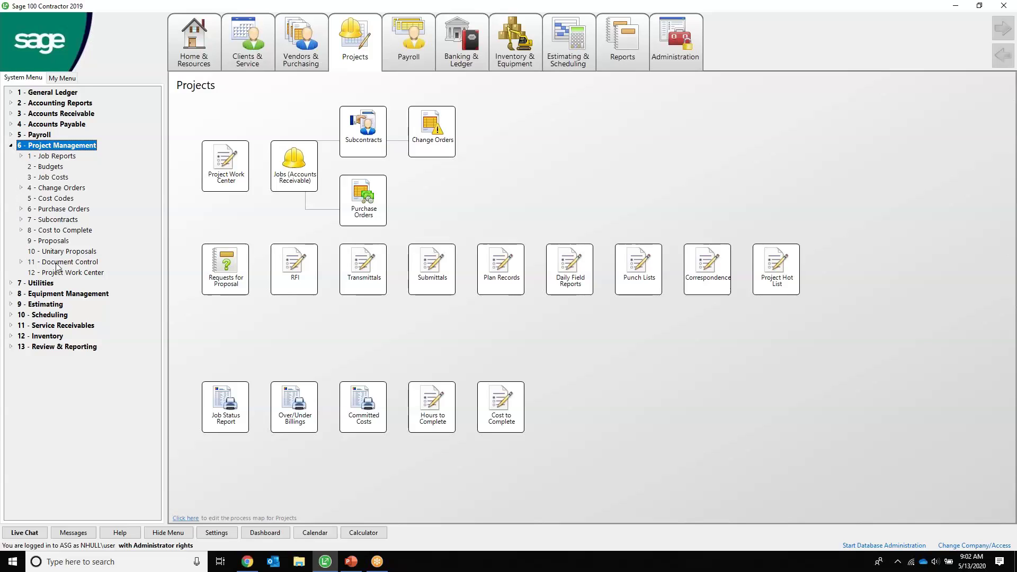
pyautogui.click(22, 262)
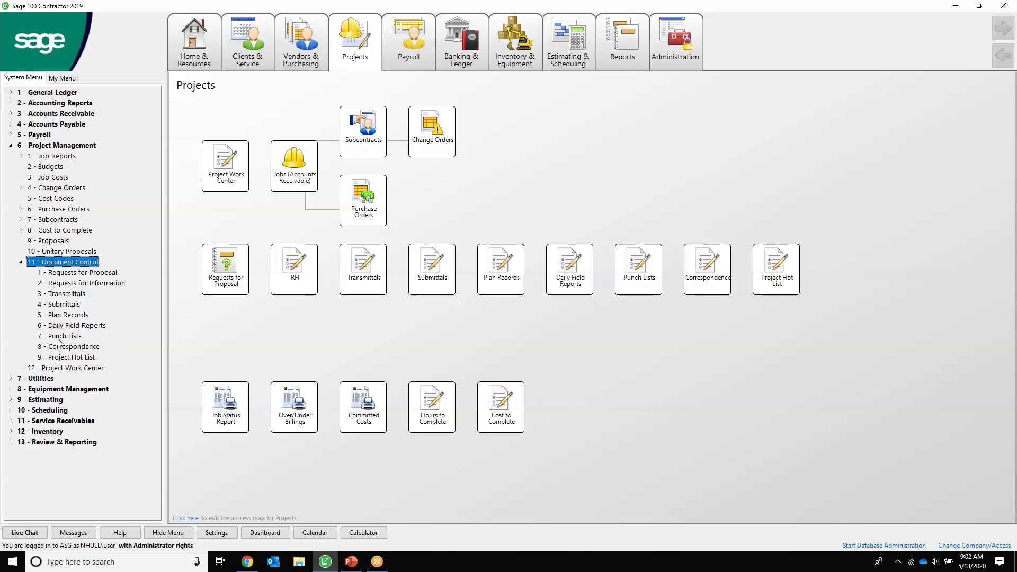
pyautogui.click(60, 78)
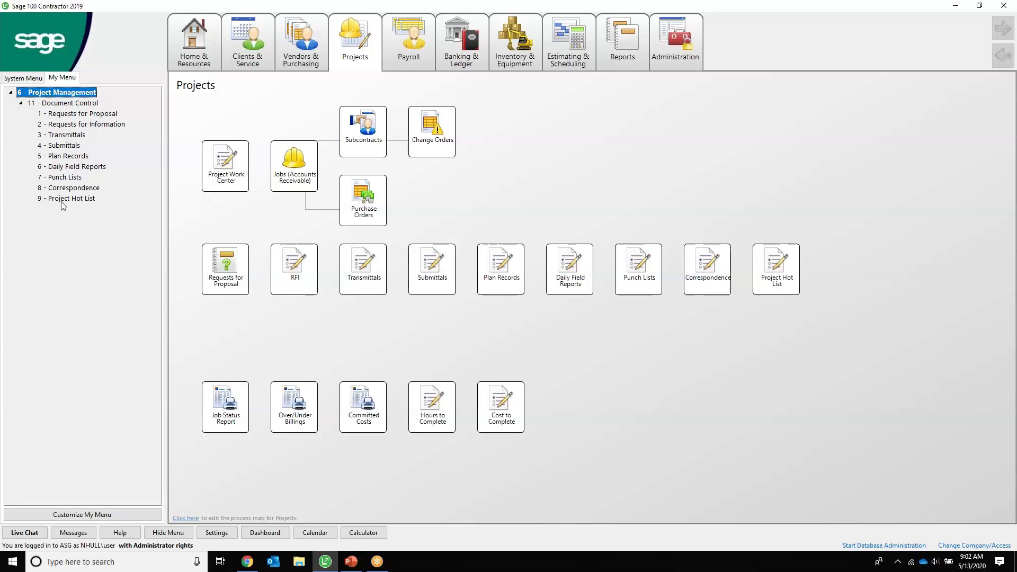
pyautogui.click(338, 59)
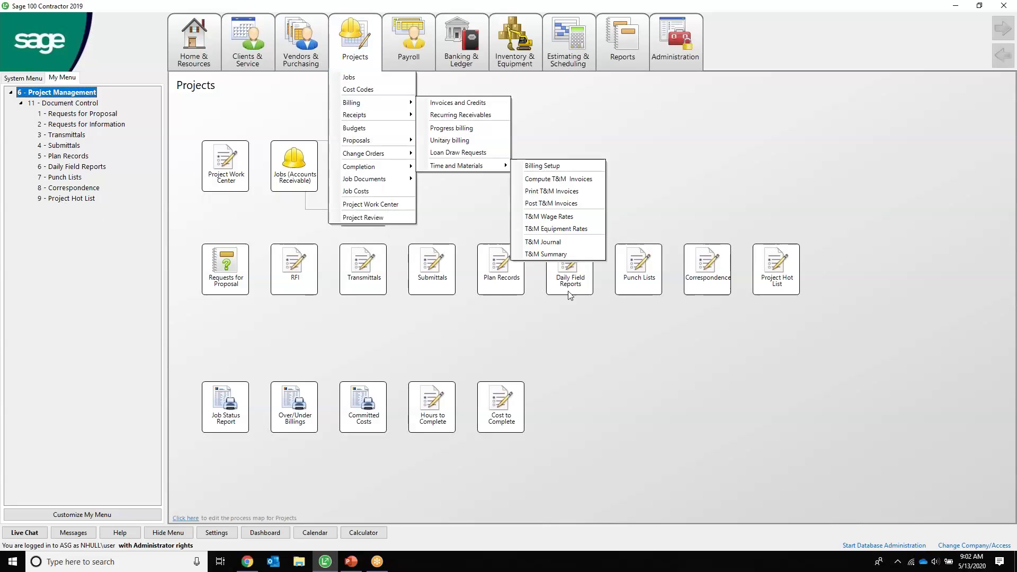
pyautogui.click(472, 342)
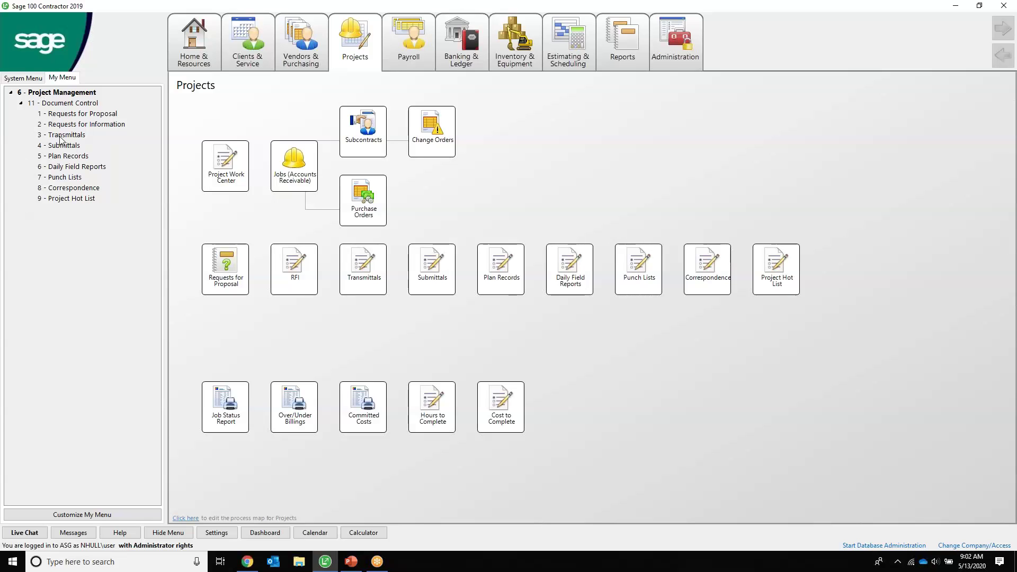
# Open request for proposal 11 for job 2023 - NorCal 2, keeping its status 1 - Open.
pyautogui.click(74, 115)
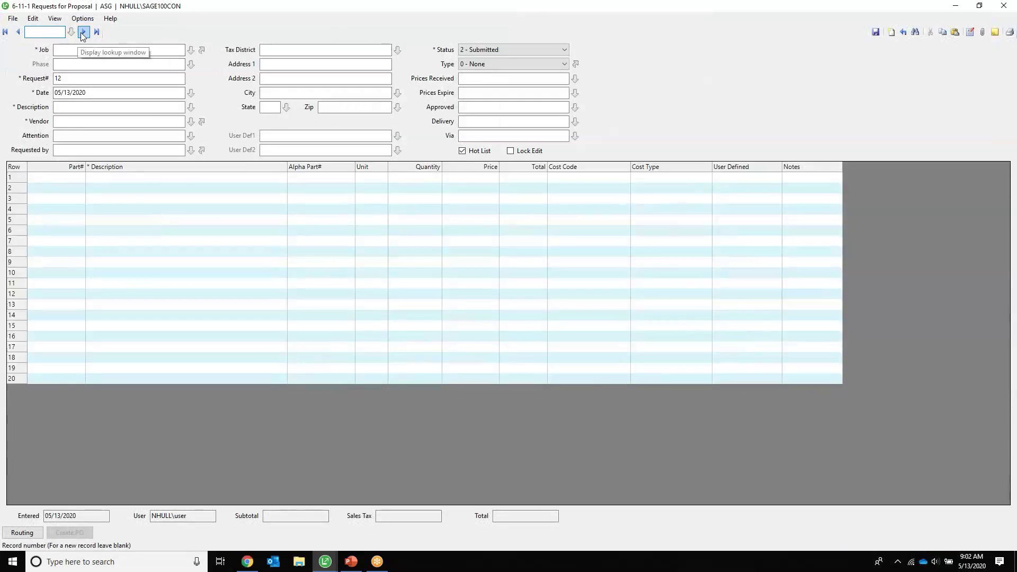
pyautogui.click(83, 32)
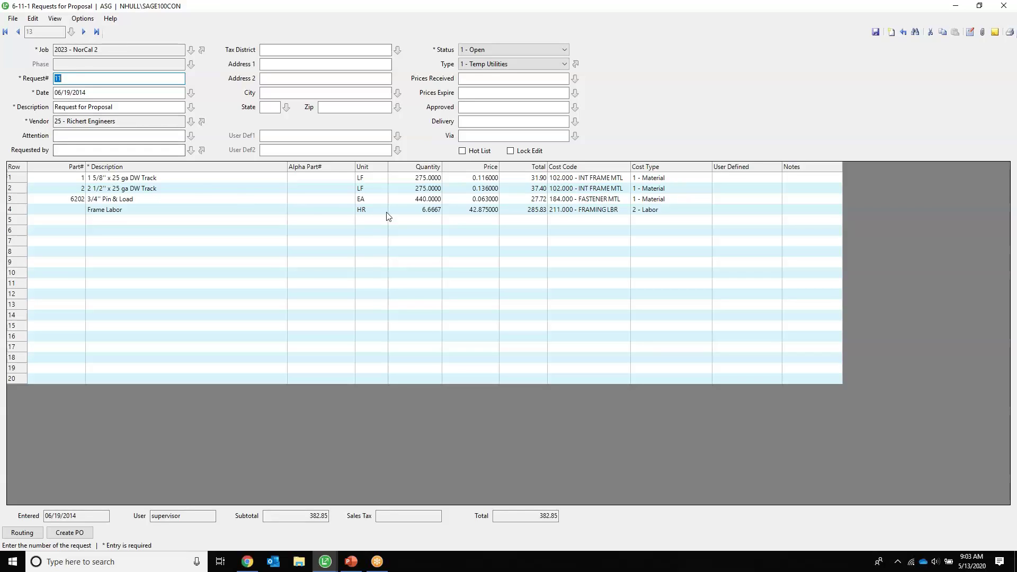
pyautogui.click(560, 51)
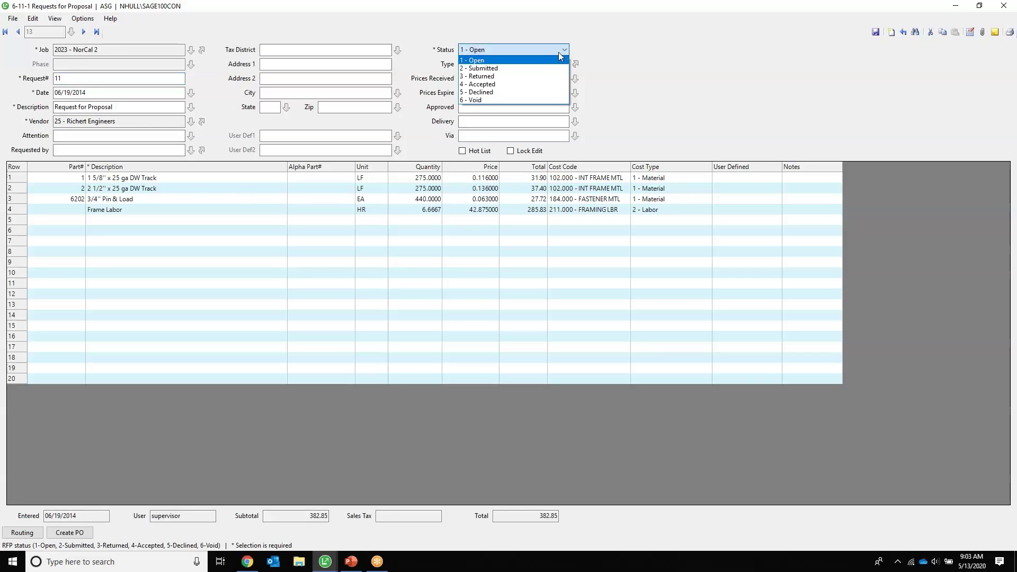
pyautogui.click(560, 52)
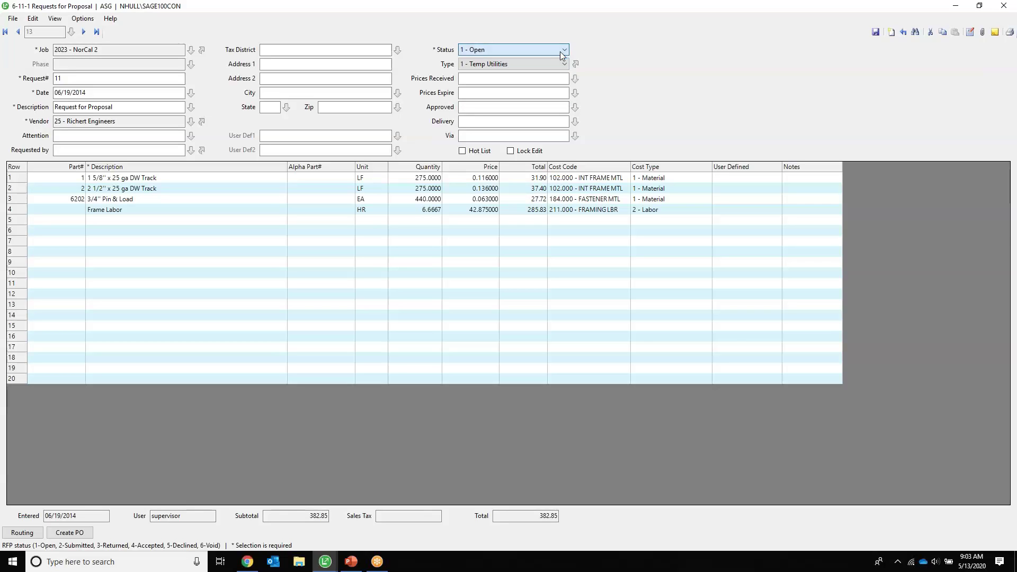
# Review the request type choices and the RFP Types list without changing the type.
pyautogui.click(565, 64)
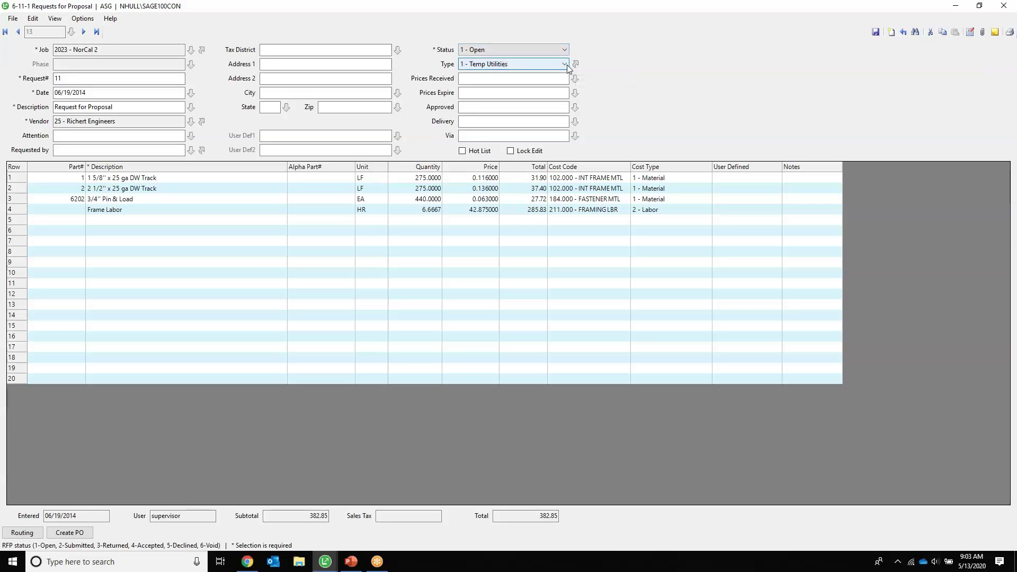
pyautogui.click(574, 64)
pyautogui.click(575, 65)
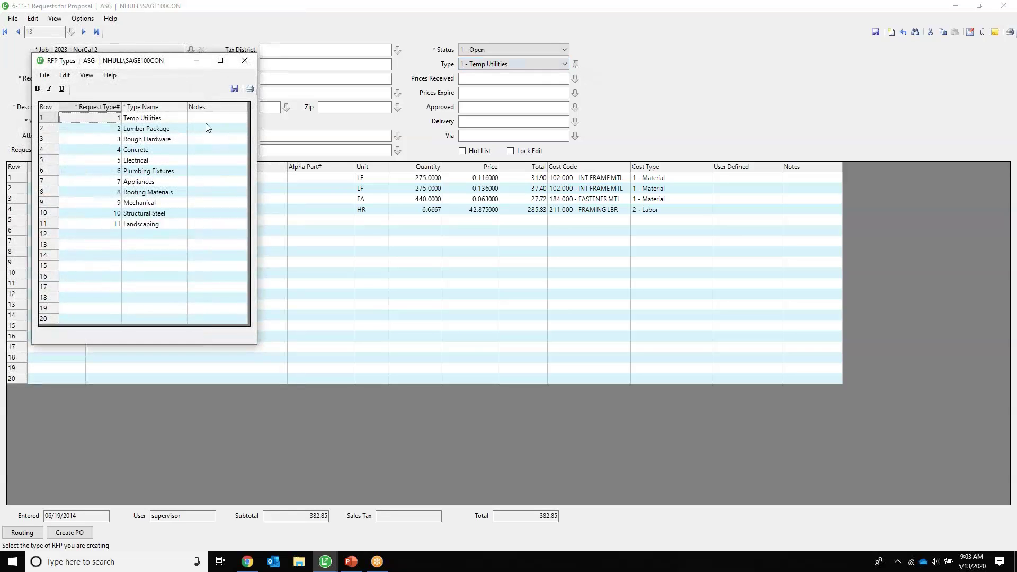
pyautogui.click(244, 60)
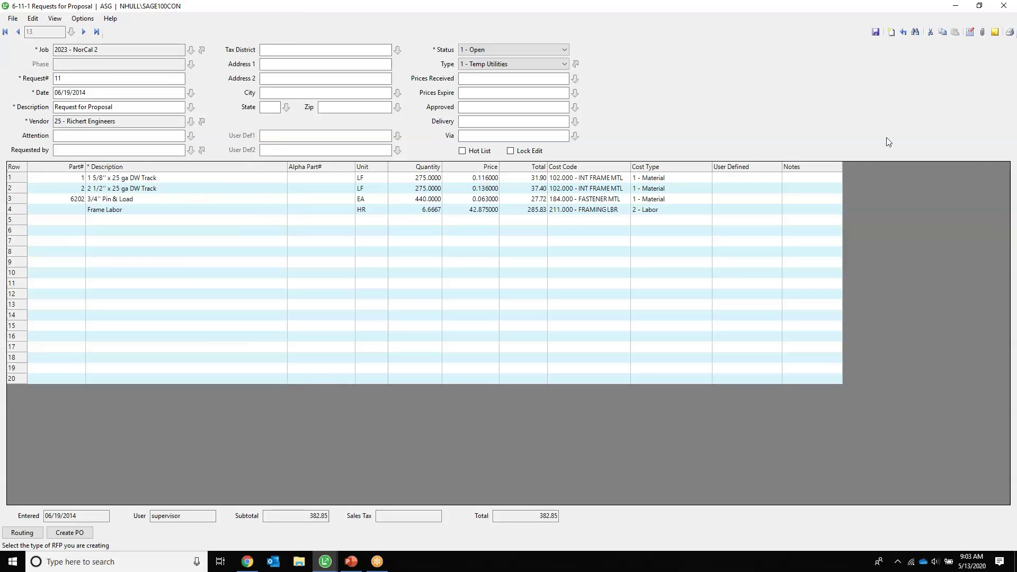
# Preview the Request for Proposal report without saving, then close the preview, print dialog and proposal window.
pyautogui.click(1010, 34)
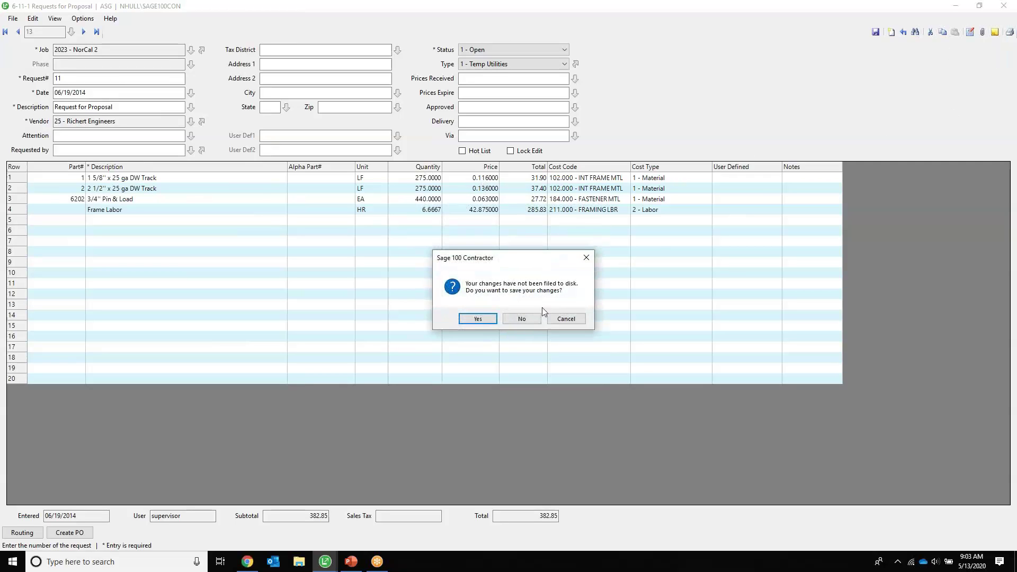
pyautogui.click(522, 318)
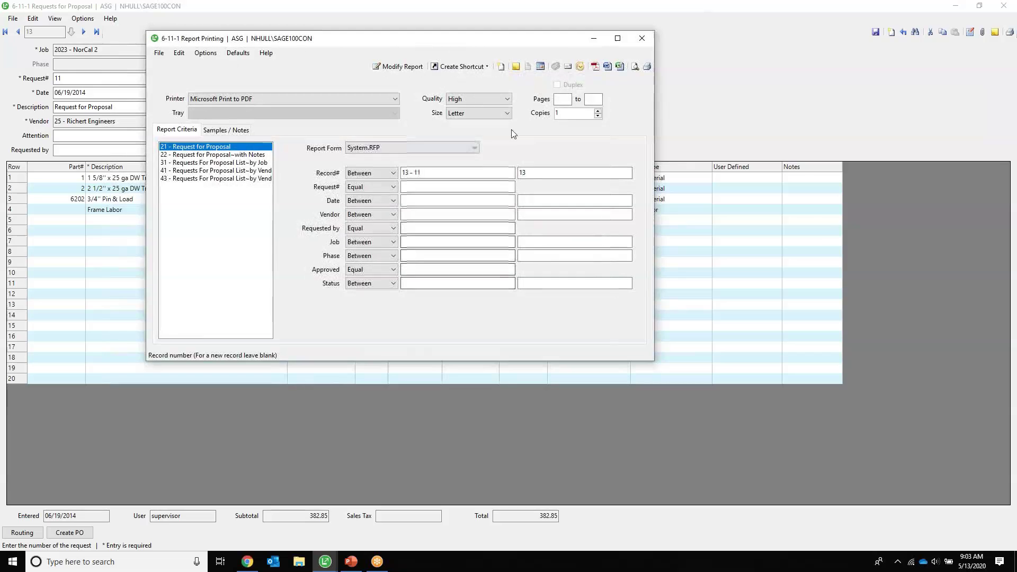
pyautogui.click(635, 67)
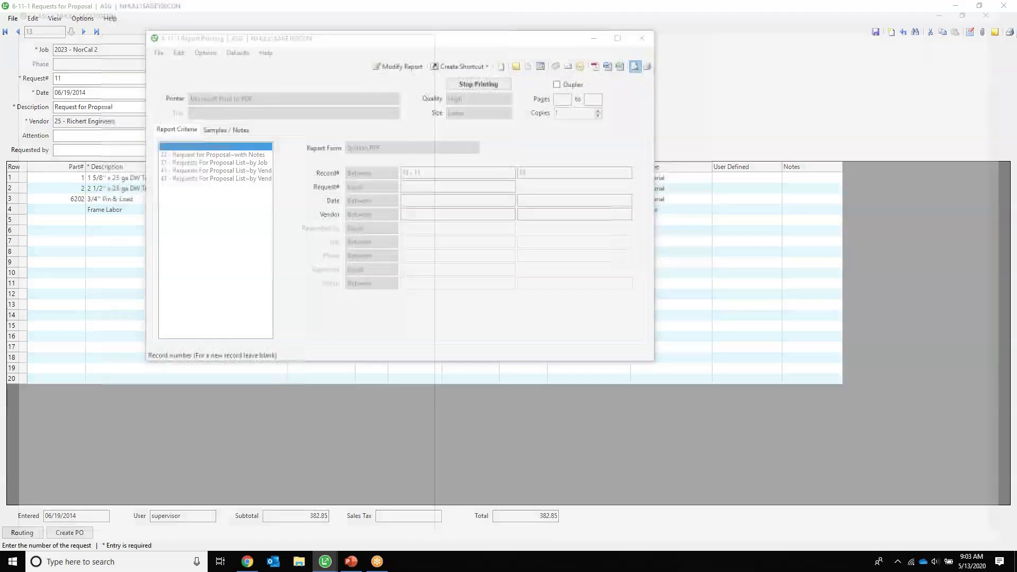
pyautogui.scroll(-5, 448, 150)
pyautogui.scroll(5, 448, 150)
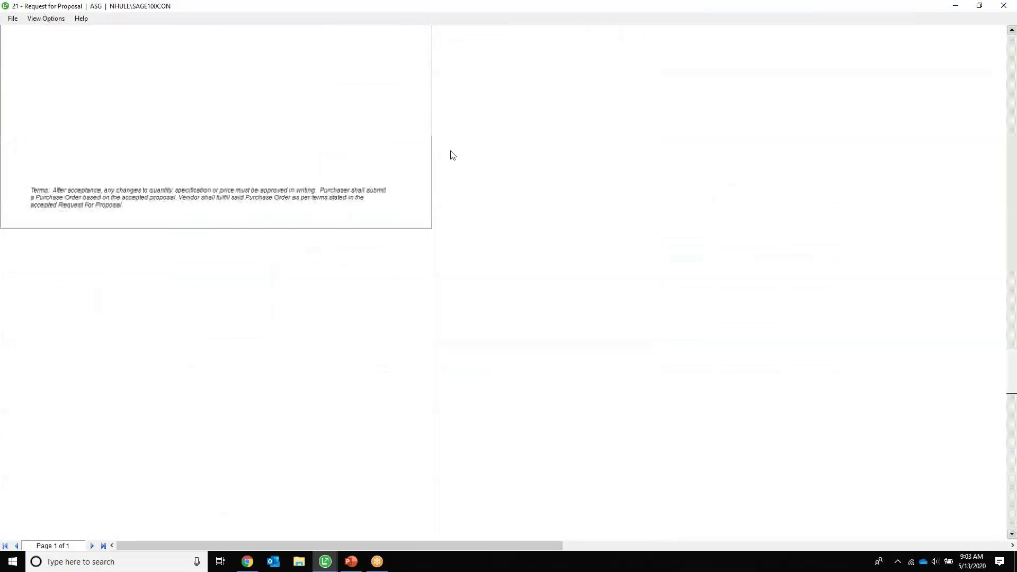
pyautogui.click(1002, 6)
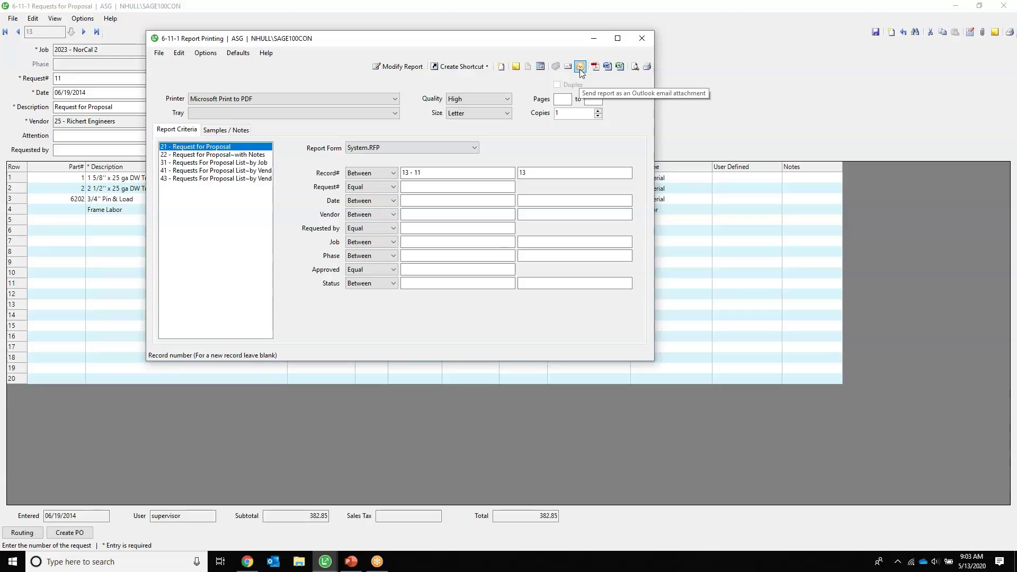
pyautogui.click(641, 39)
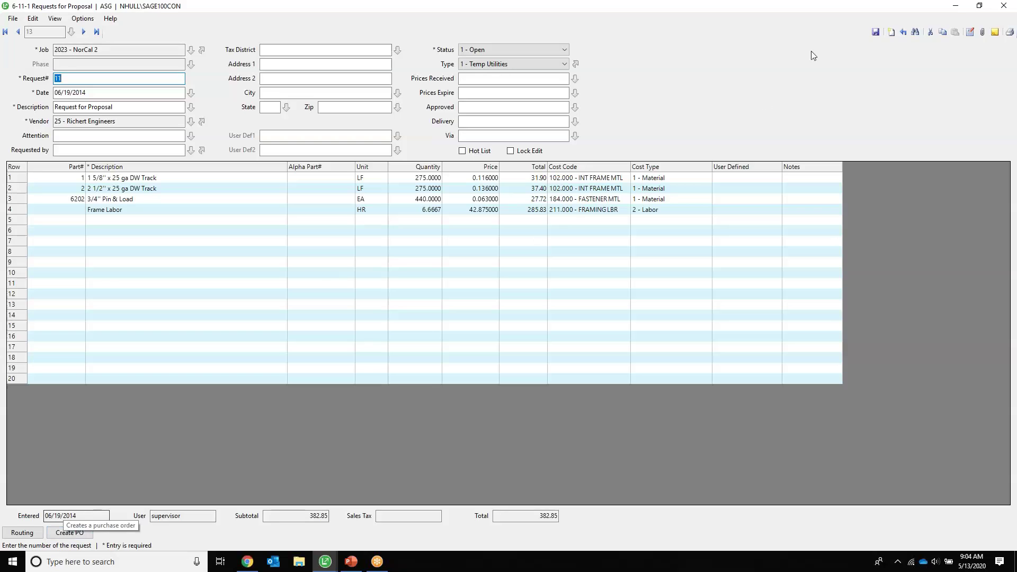
pyautogui.click(1005, 6)
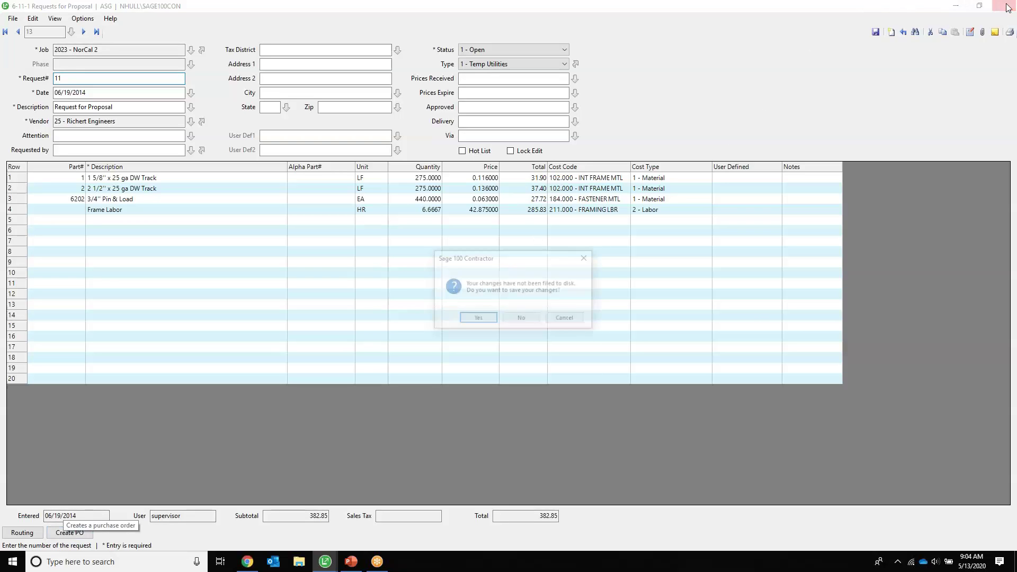
# Open Requests for Information and step through the records to RFI 3 for job 3 - 14 1st Street.
pyautogui.click(522, 318)
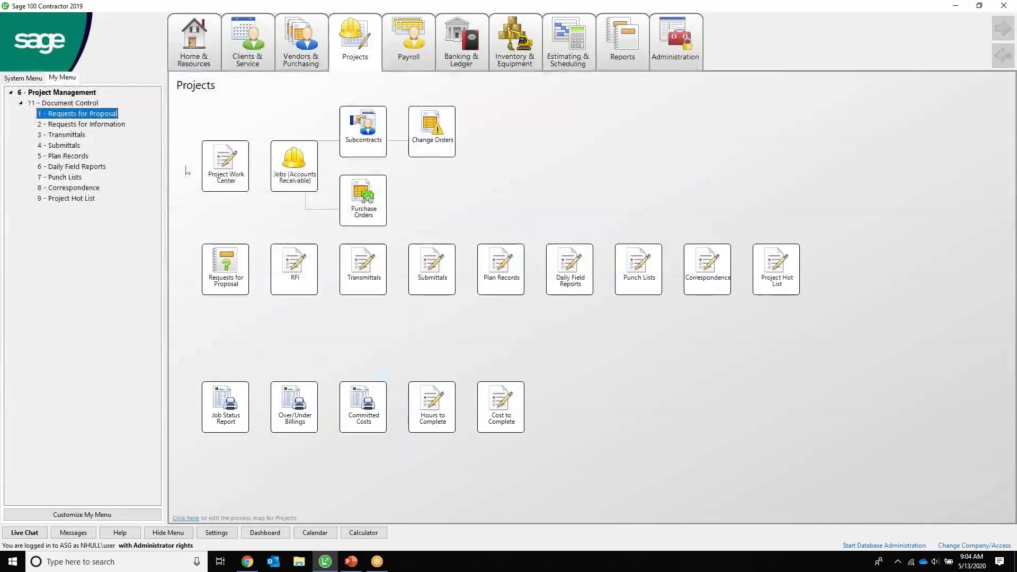
pyautogui.click(91, 124)
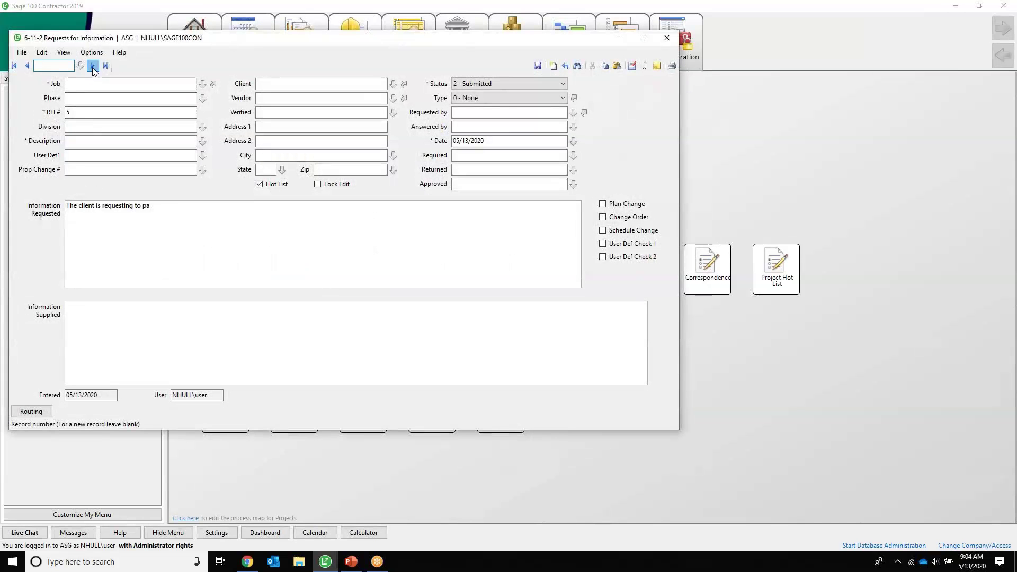
pyautogui.click(93, 66)
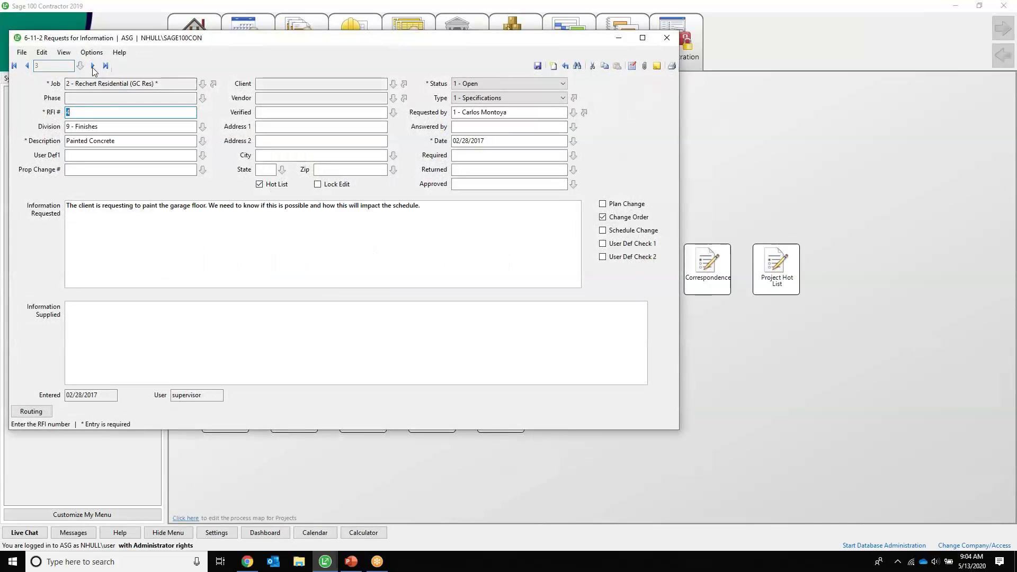
pyautogui.click(26, 65)
pyautogui.click(25, 66)
pyautogui.click(25, 65)
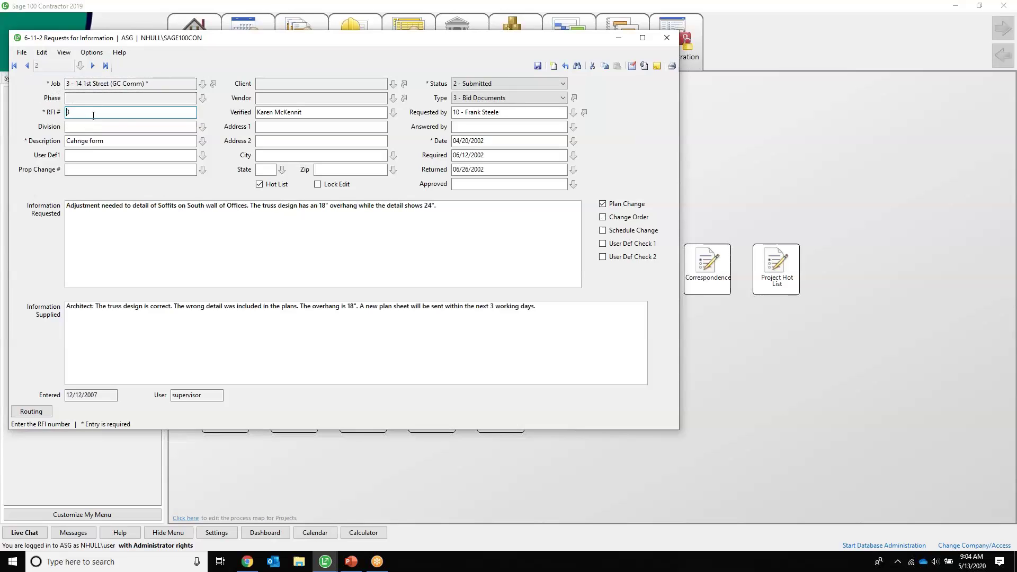
pyautogui.click(134, 222)
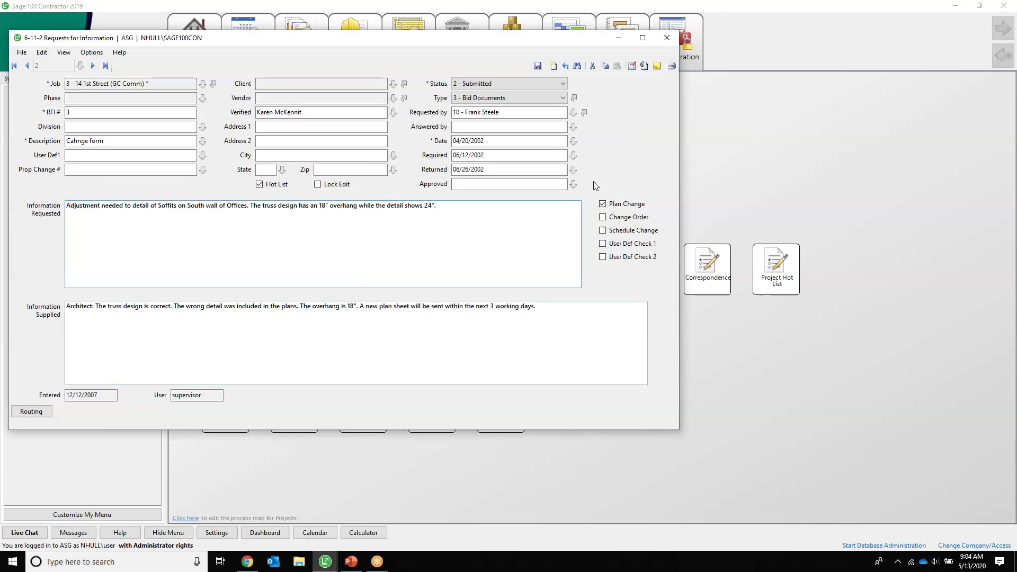
# Keep RFI 3's status as 2 - Submitted and review the RFI Types list.
pyautogui.click(563, 84)
pyautogui.click(565, 89)
pyautogui.press('Tab')
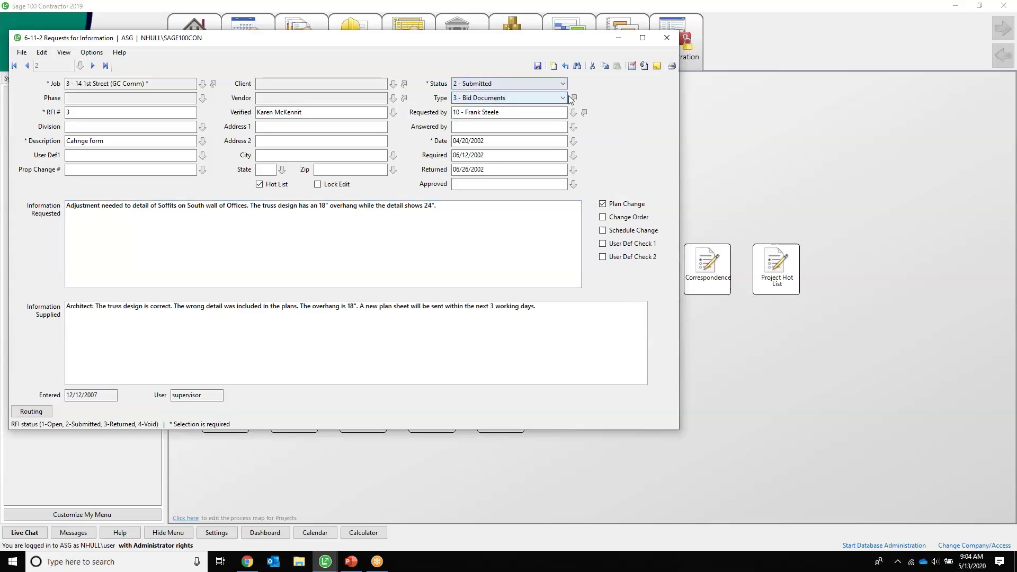
pyautogui.click(573, 99)
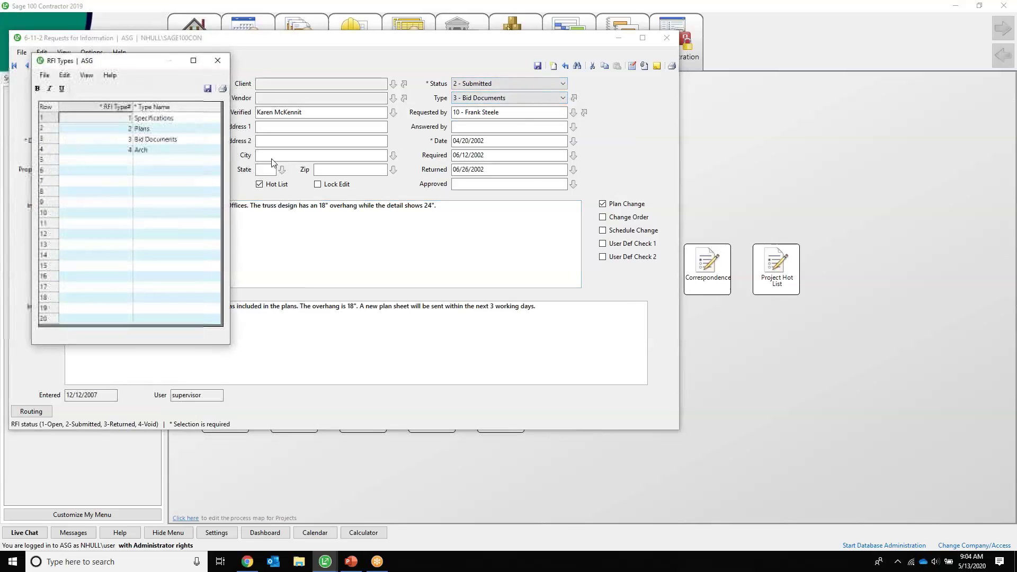
pyautogui.click(217, 60)
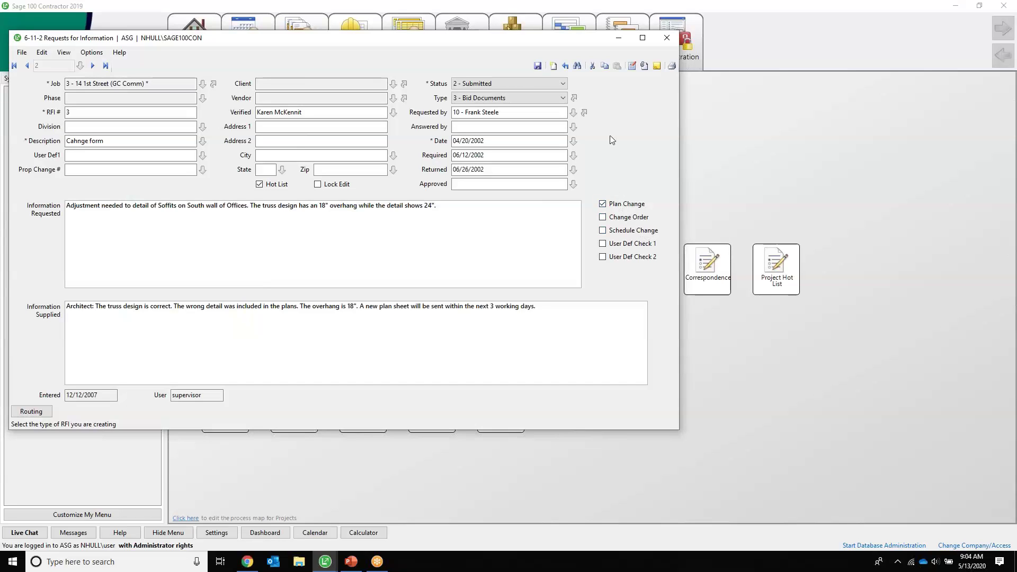
# Browse the Open RFI and RFI by Job queries, then close the RFI window without saving.
pyautogui.click(578, 66)
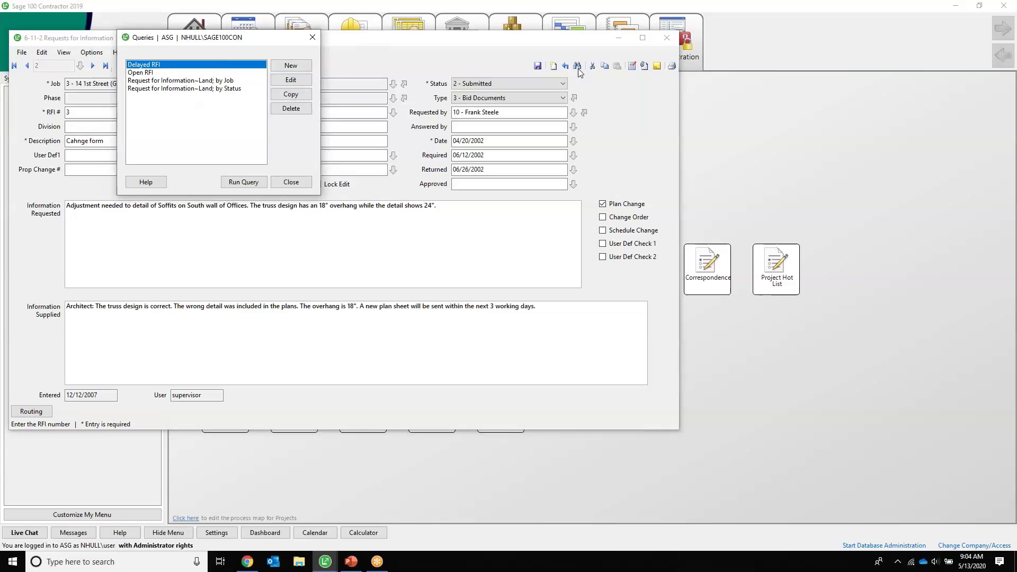
pyautogui.click(192, 74)
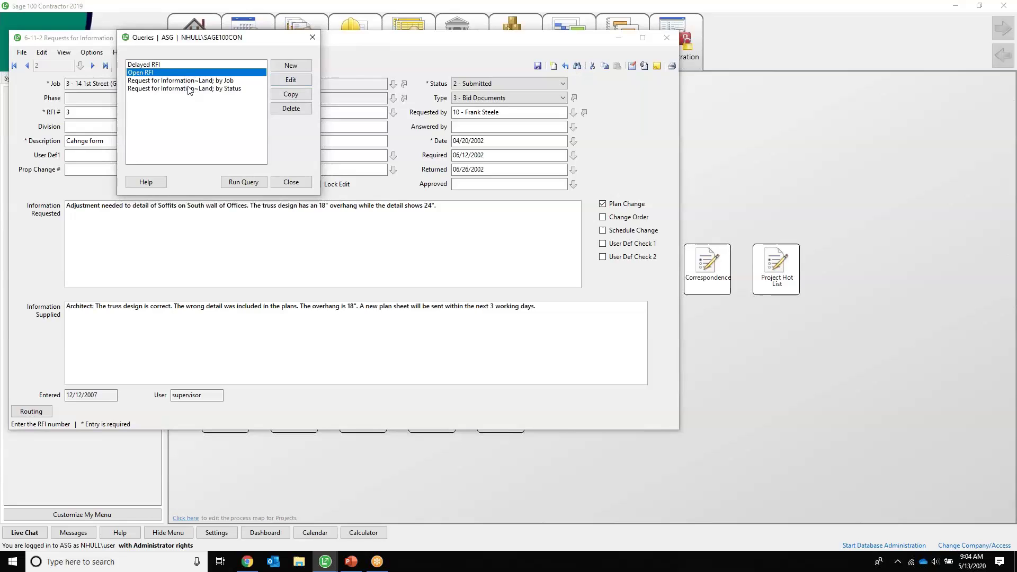
pyautogui.click(188, 83)
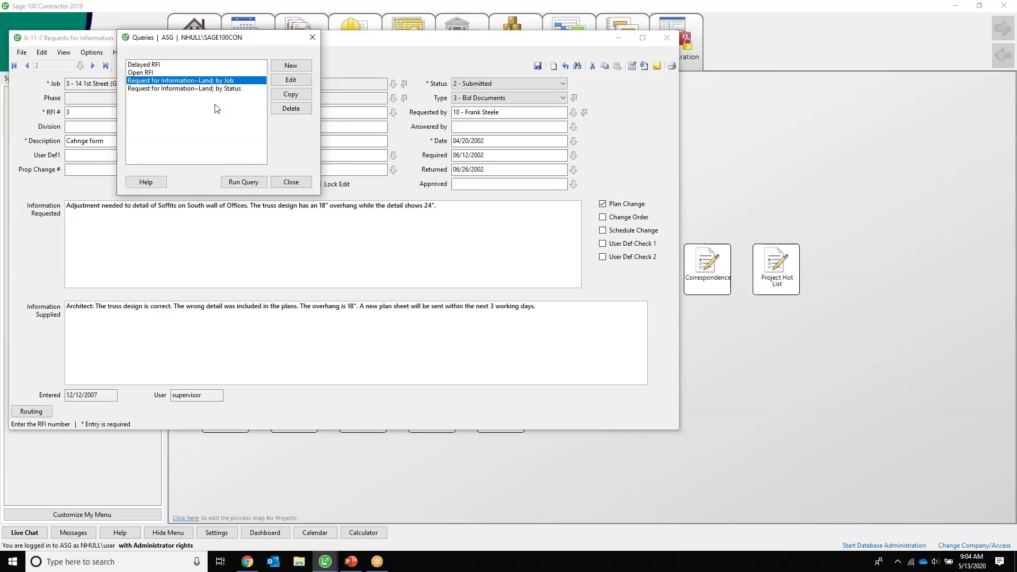
pyautogui.click(312, 39)
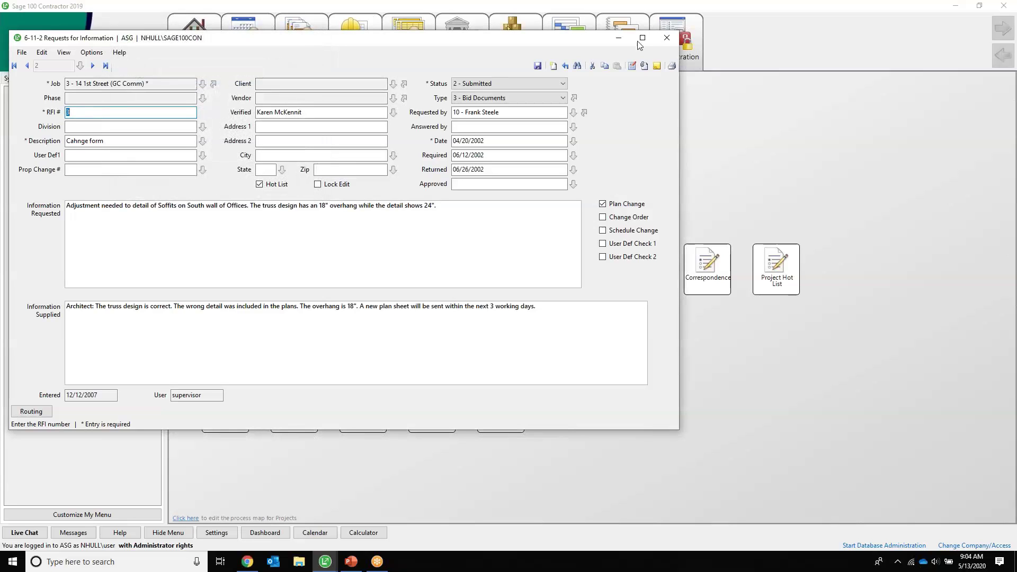
pyautogui.click(667, 39)
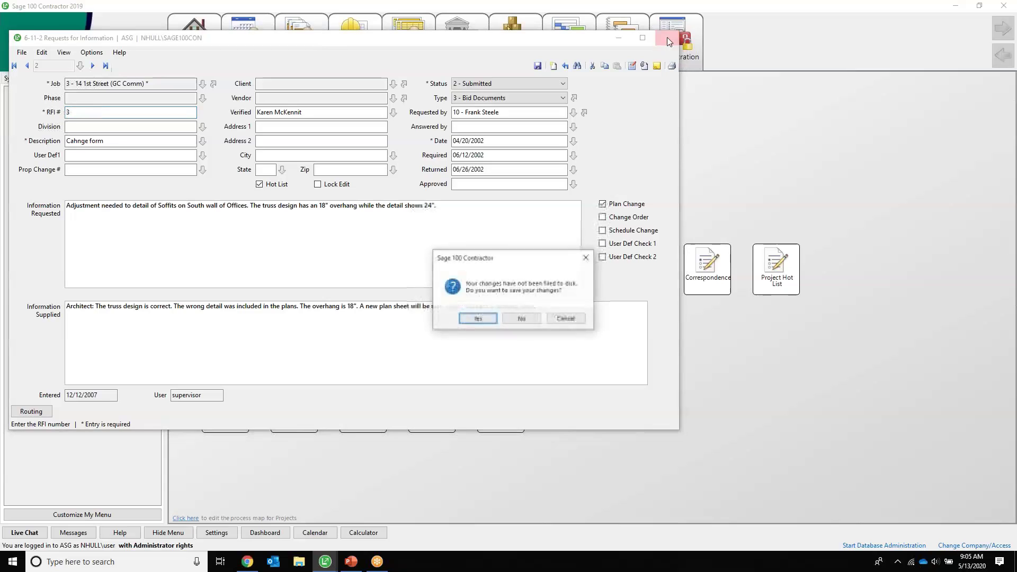
pyautogui.click(516, 319)
# Open transmittal 1 for job 2 - Rechert Residential and bring up its four Transmittal Types.
pyautogui.click(82, 136)
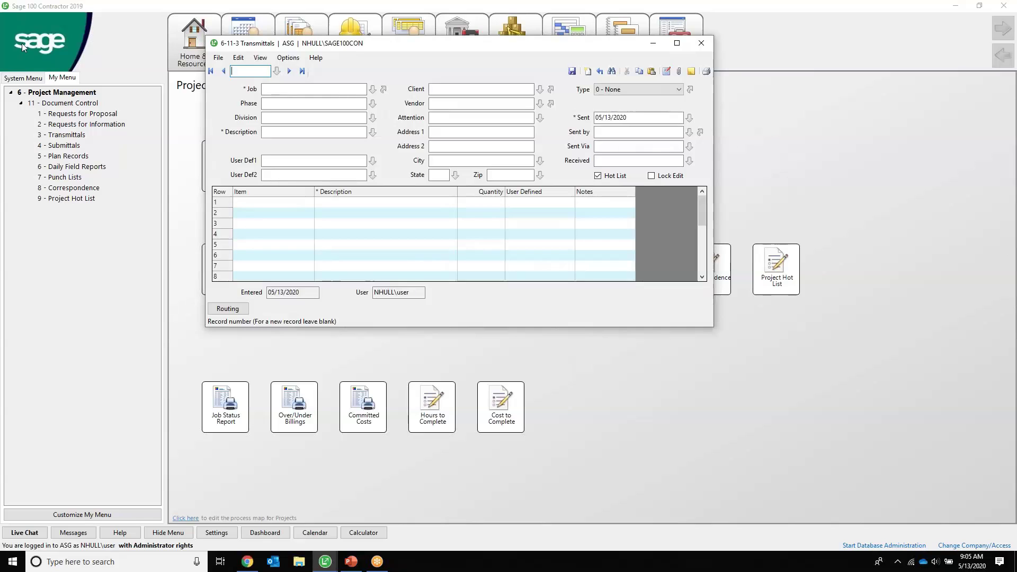
pyautogui.click(223, 71)
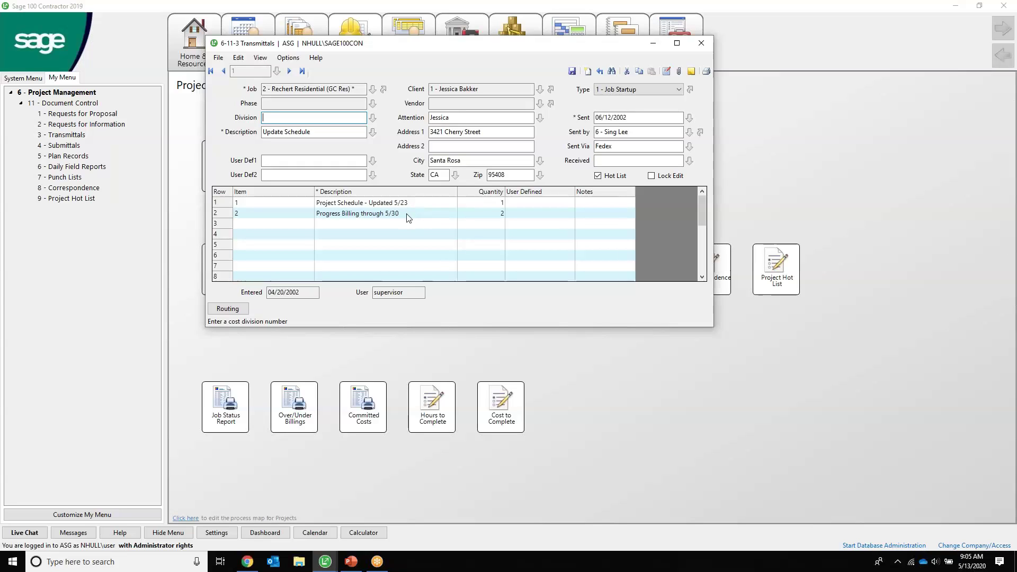
pyautogui.click(678, 89)
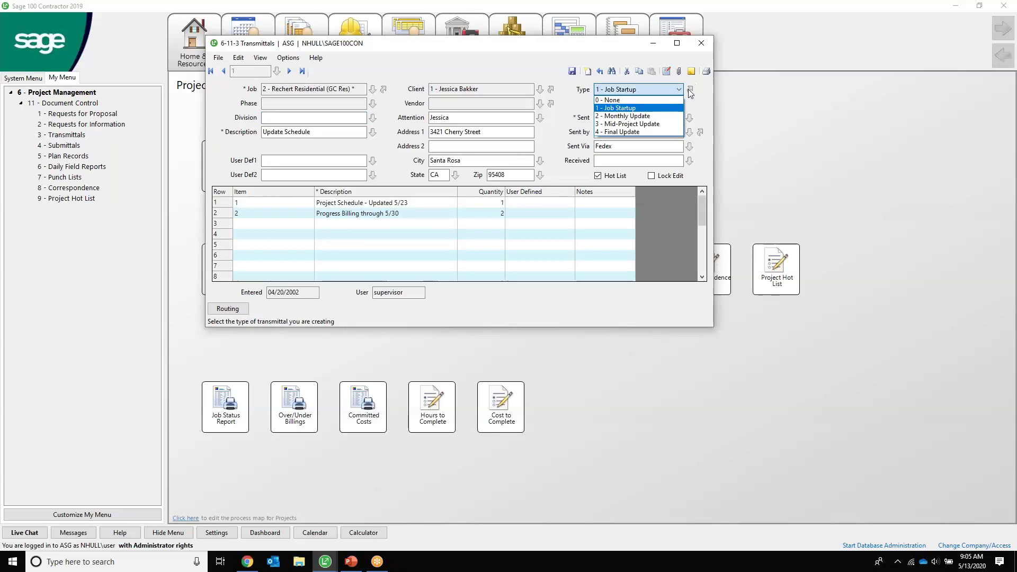
pyautogui.click(690, 90)
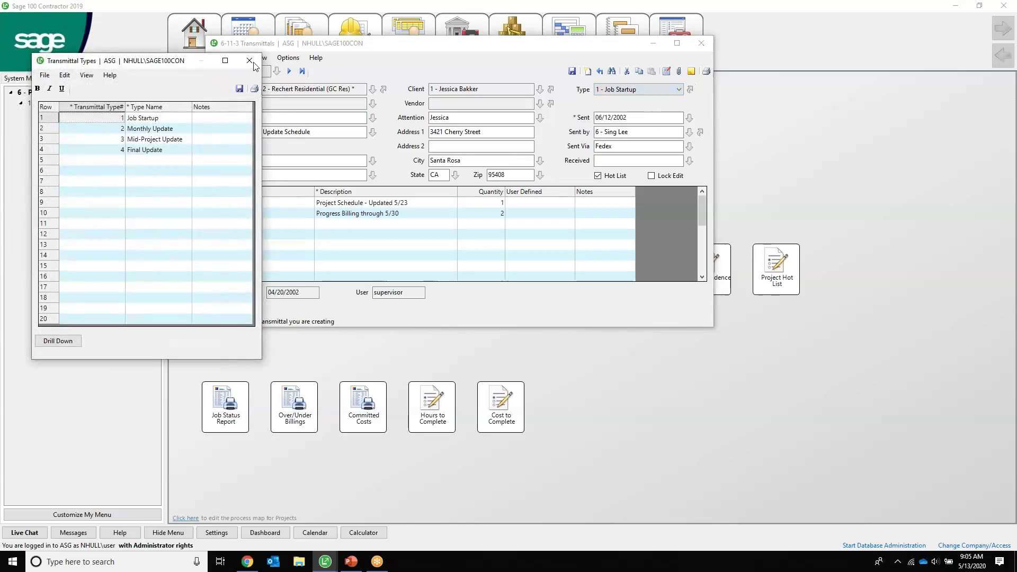
# Close the Transmittal Types list and review the transmittal's routing entry.
pyautogui.click(249, 61)
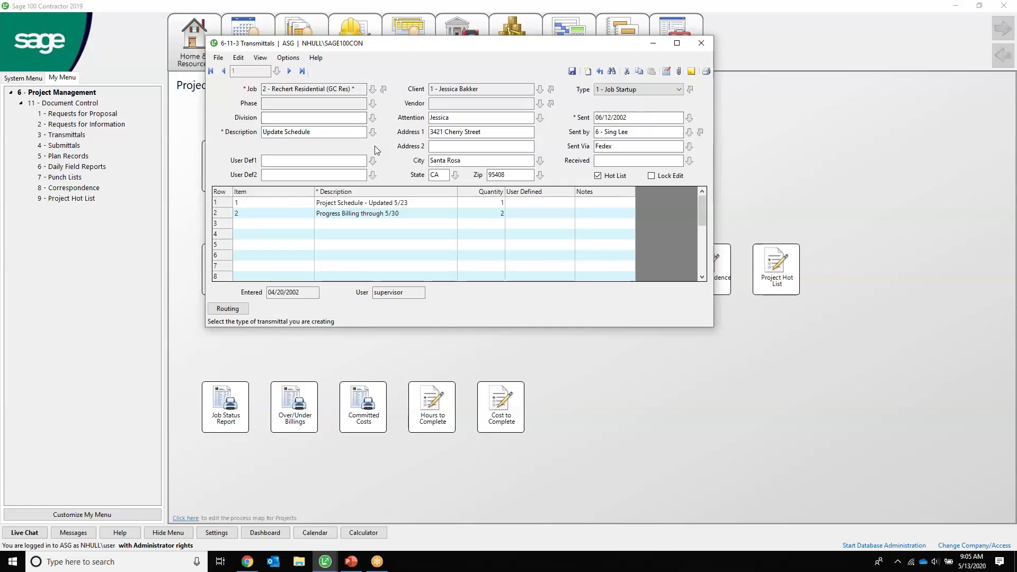
pyautogui.click(228, 308)
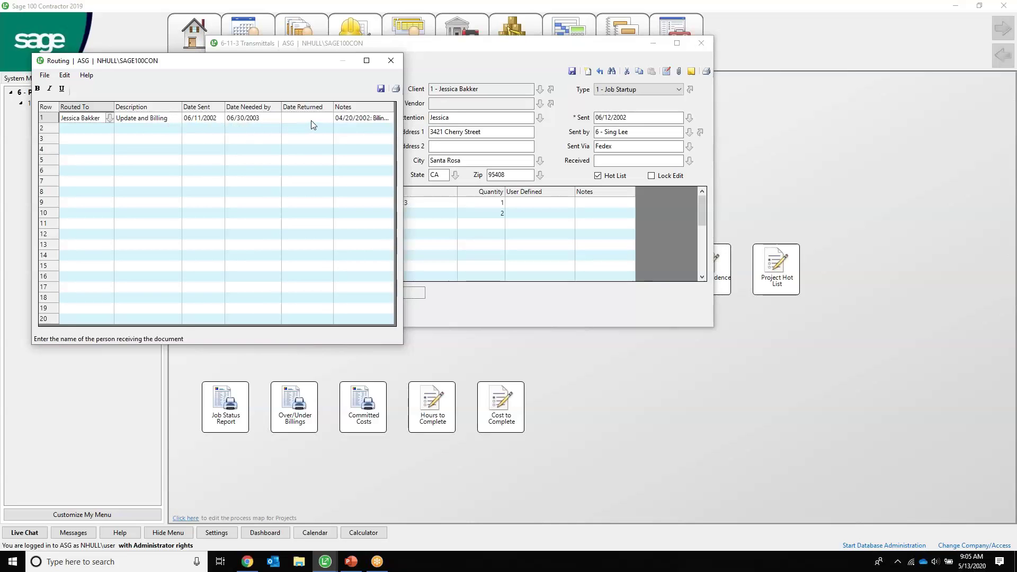
pyautogui.click(391, 61)
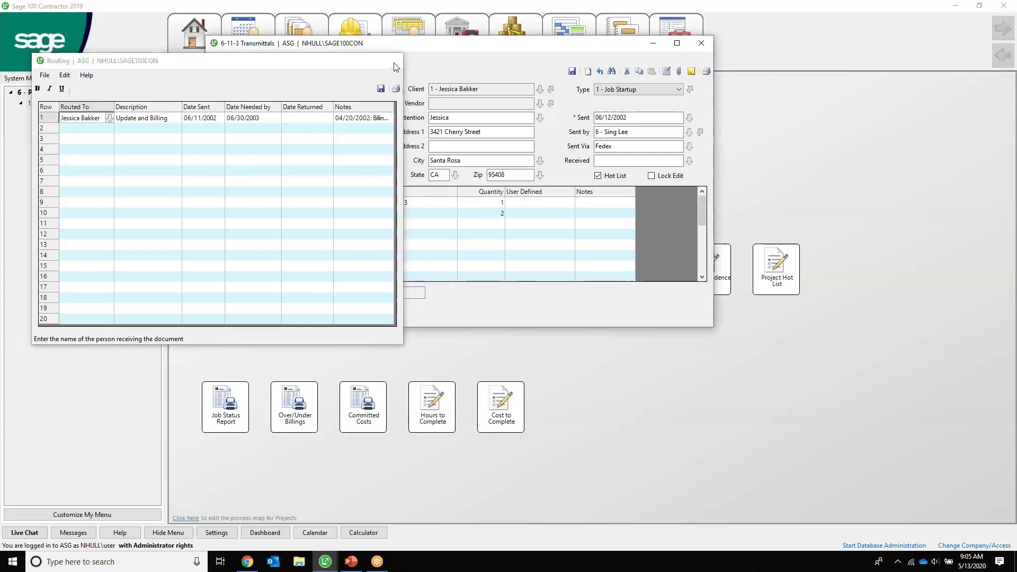
# Close Transmittals without saving and select Submittals in the Document Control list.
pyautogui.click(700, 42)
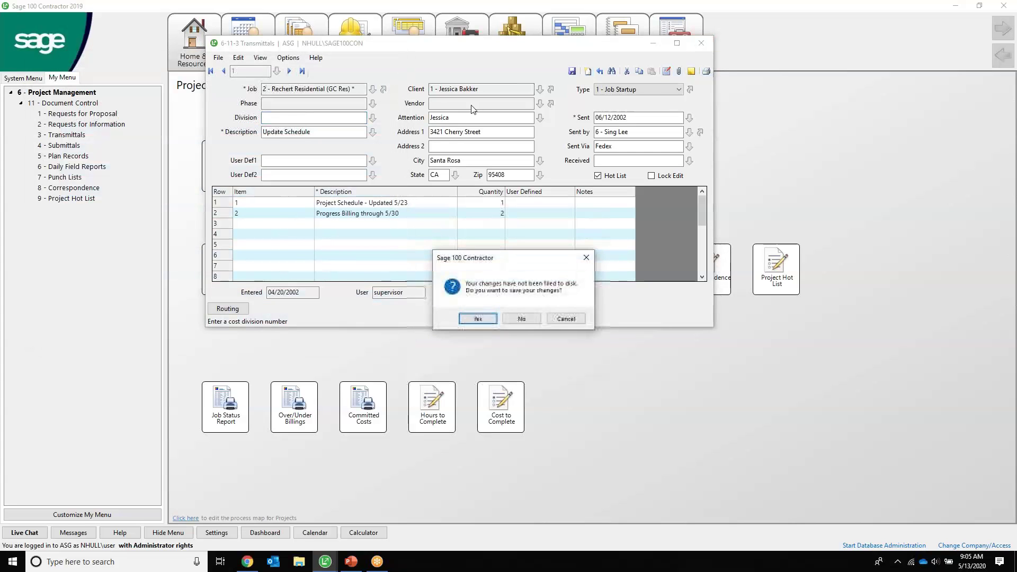
pyautogui.click(522, 318)
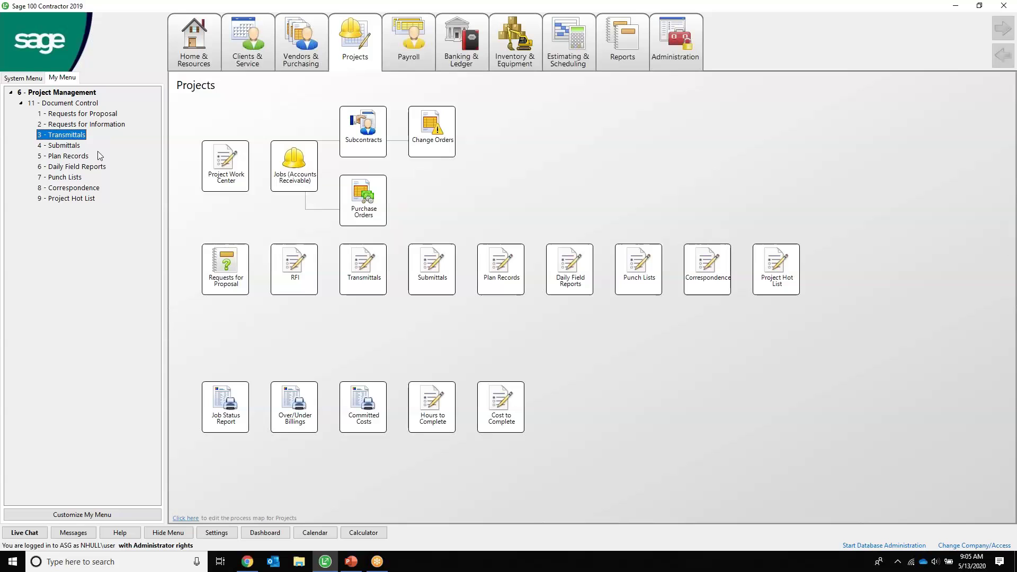
pyautogui.click(68, 155)
pyautogui.click(67, 148)
# Open submittal 1, Plumbing, and review the Submittal Types list, keeping type 4 - Subcontractor.
pyautogui.doubleClick(66, 149)
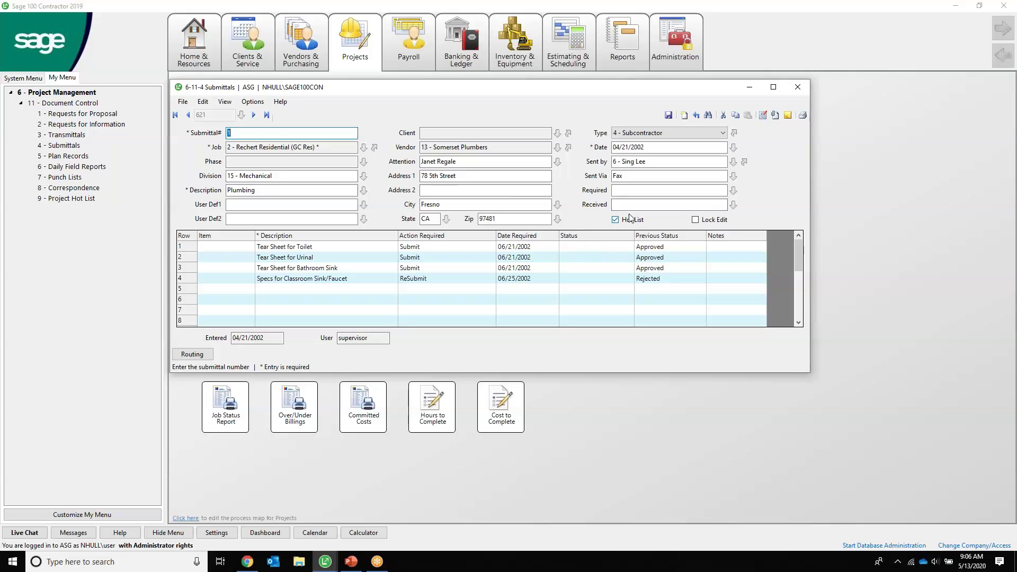
pyautogui.click(723, 133)
pyautogui.click(723, 133)
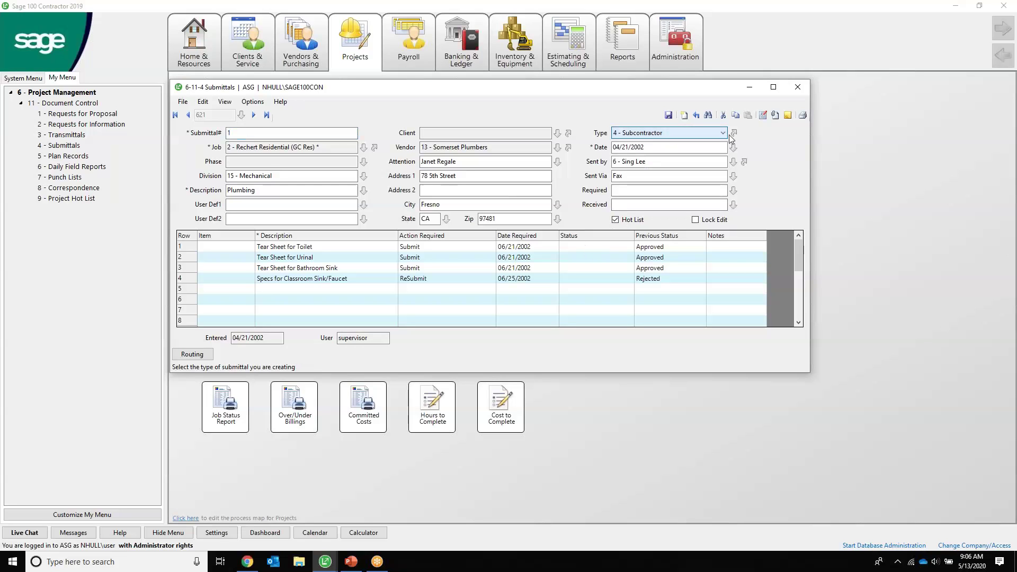
pyautogui.click(734, 133)
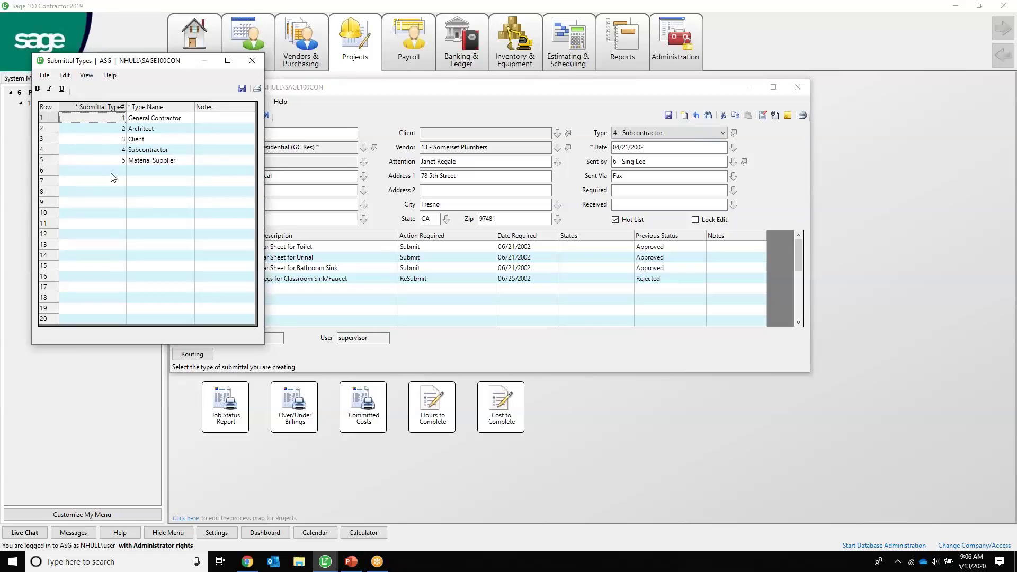
pyautogui.click(253, 61)
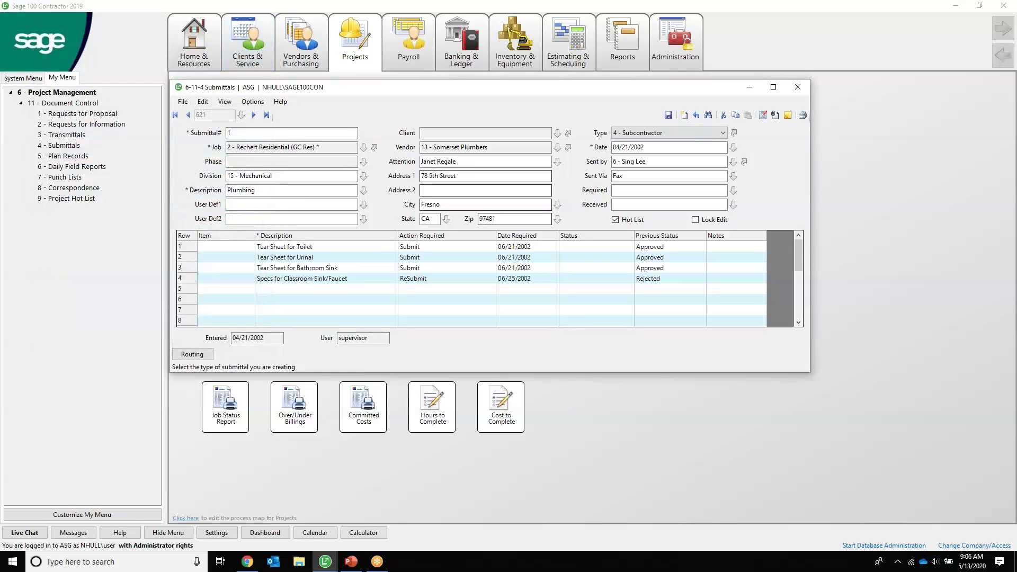
# Run the Submittals by Job query for job 2 to list its one submittal.
pyautogui.click(707, 115)
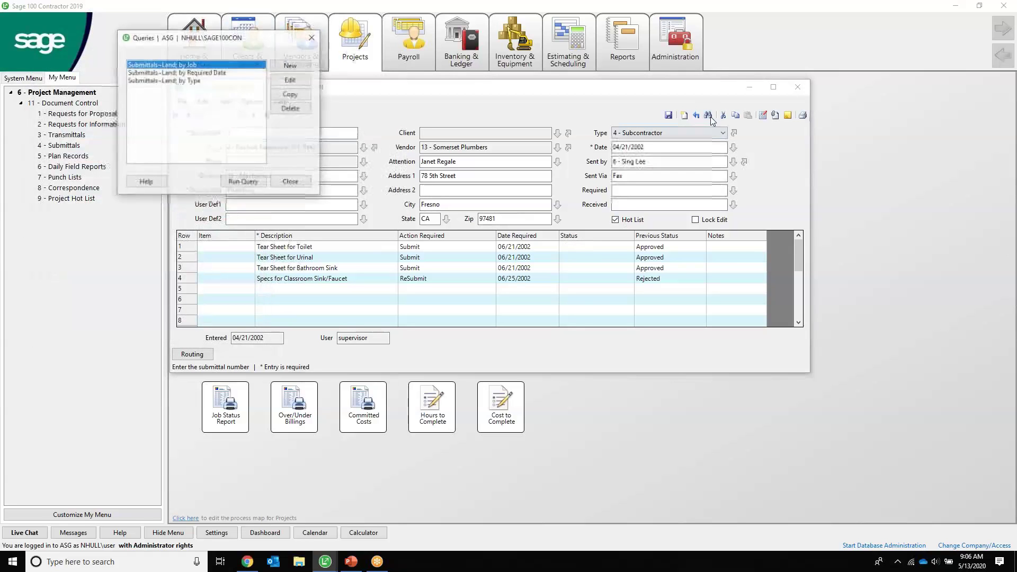
pyautogui.click(248, 182)
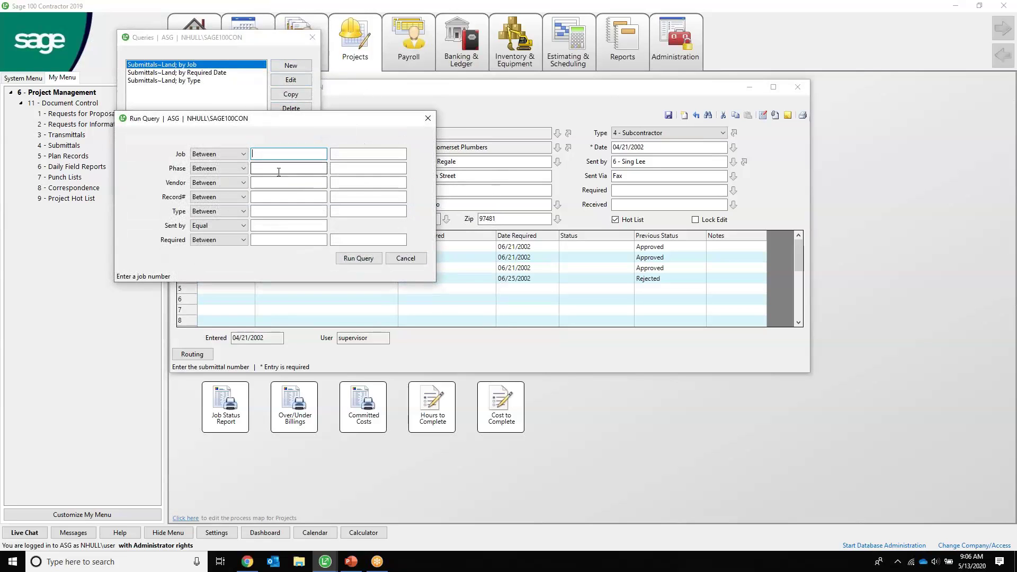
pyautogui.write('21')
pyautogui.press('BackSpace')
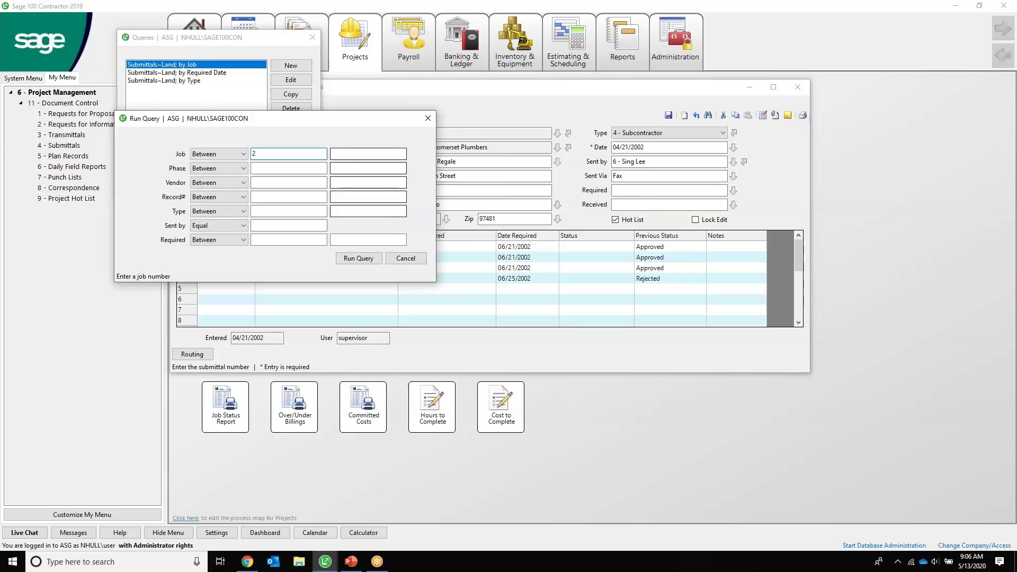
pyautogui.click(359, 258)
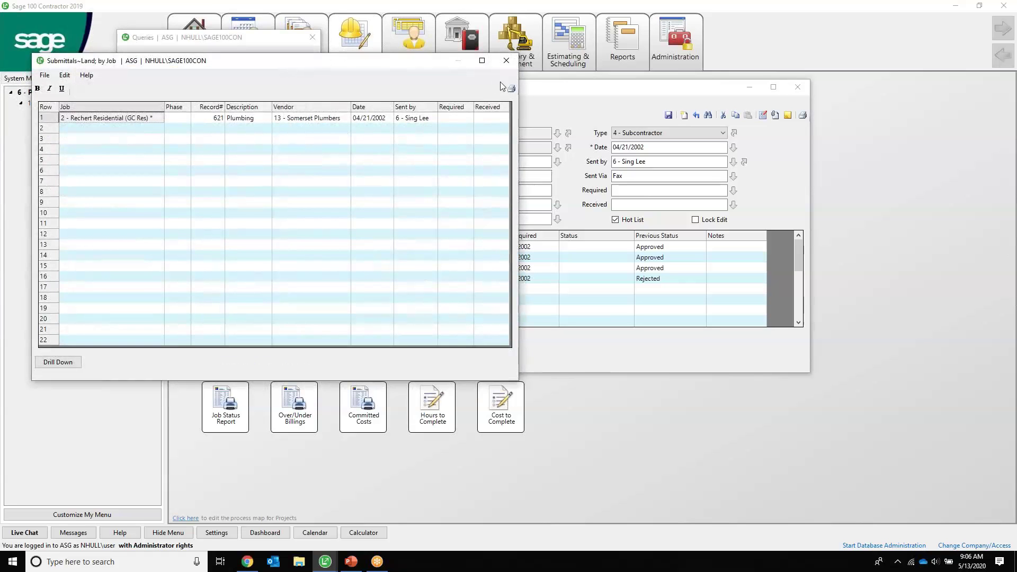
pyautogui.click(506, 62)
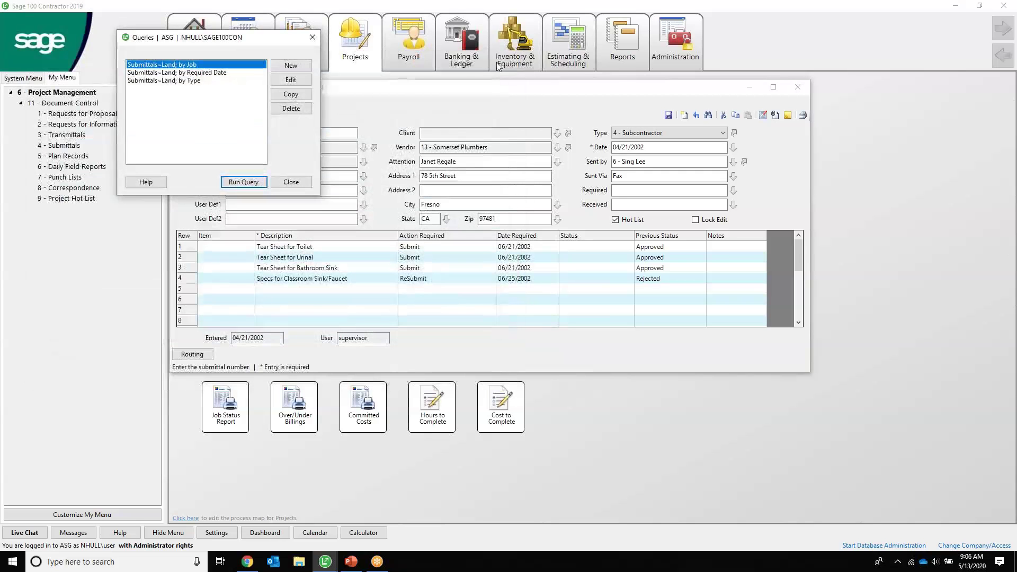
# Rerun the query, then close the queries list and Submittals without saving.
pyautogui.click(255, 182)
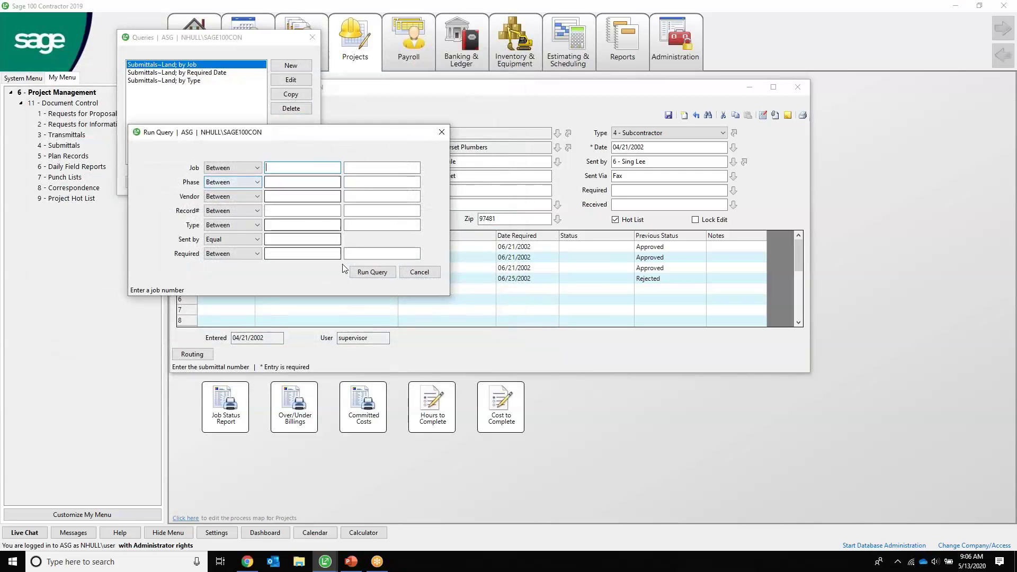
pyautogui.click(371, 270)
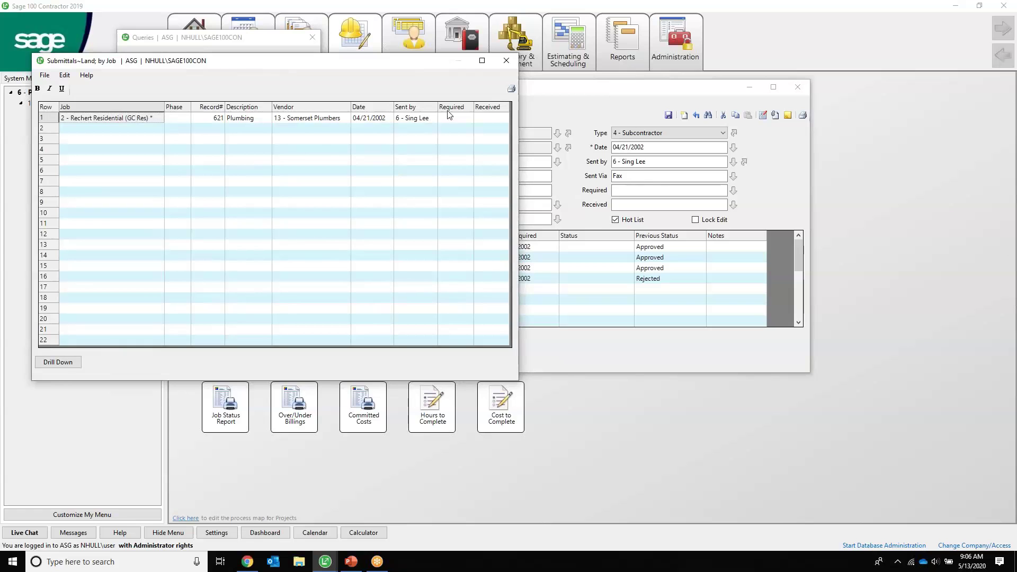
pyautogui.click(506, 62)
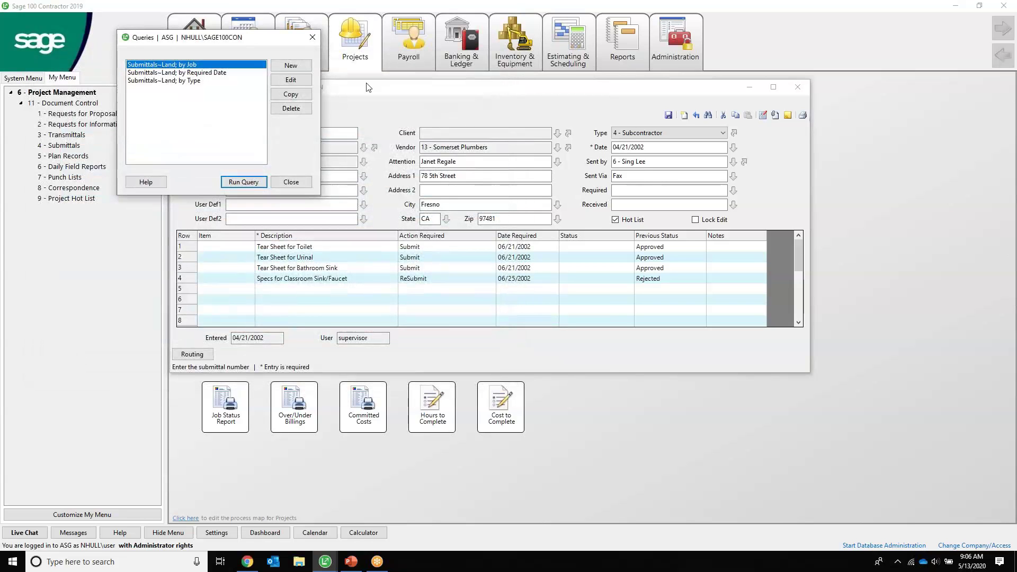
pyautogui.click(291, 181)
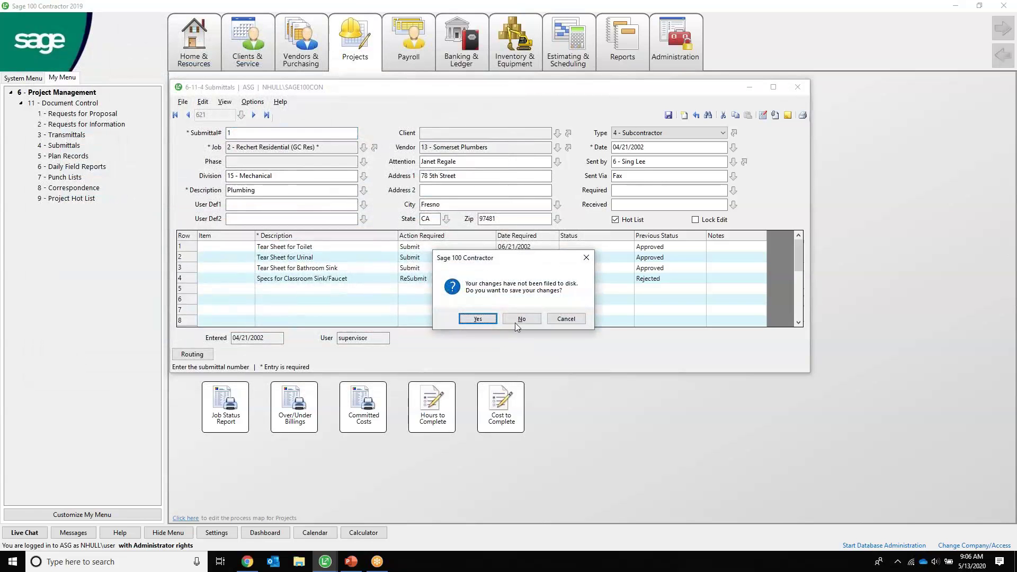
pyautogui.click(516, 320)
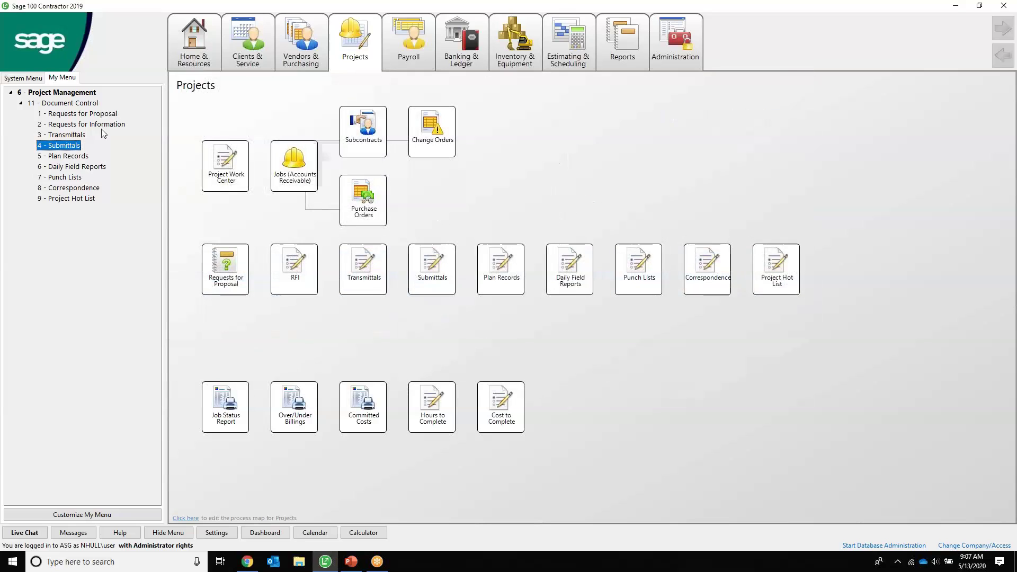
# Open plan KMF00-03, check its subcontractor distribution list, then close Plan Records.
pyautogui.doubleClick(68, 156)
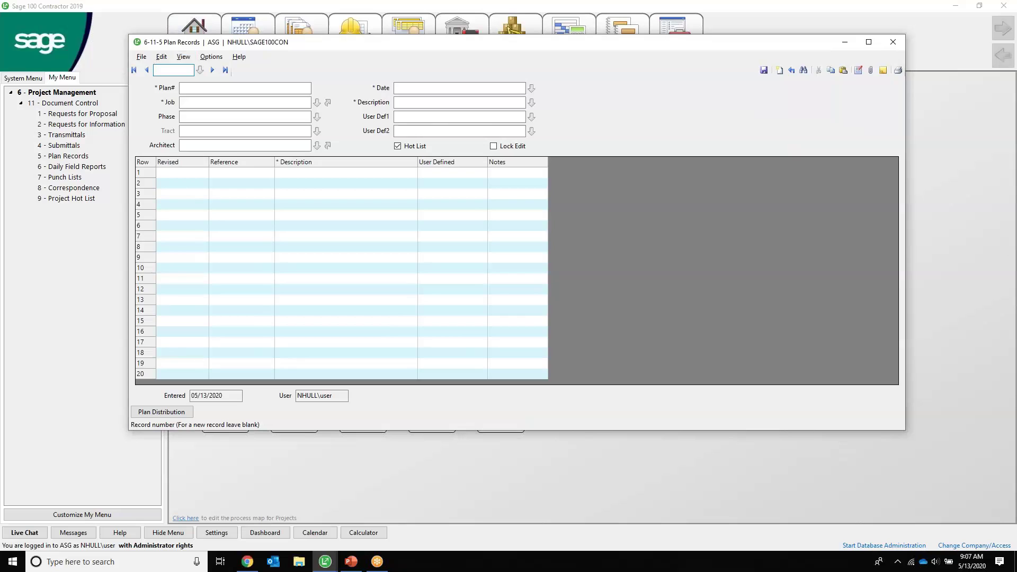
pyautogui.click(134, 70)
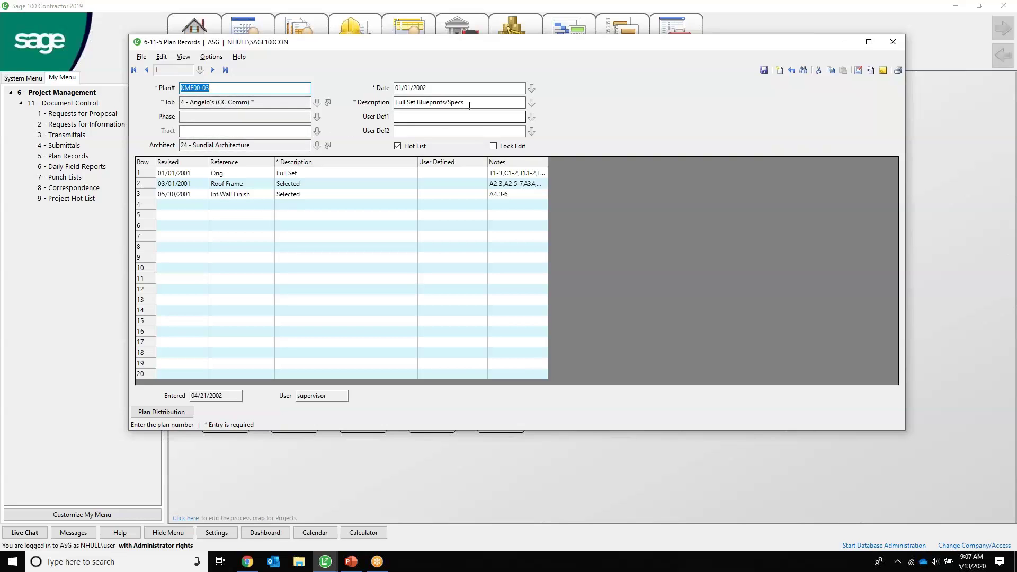
pyautogui.click(161, 412)
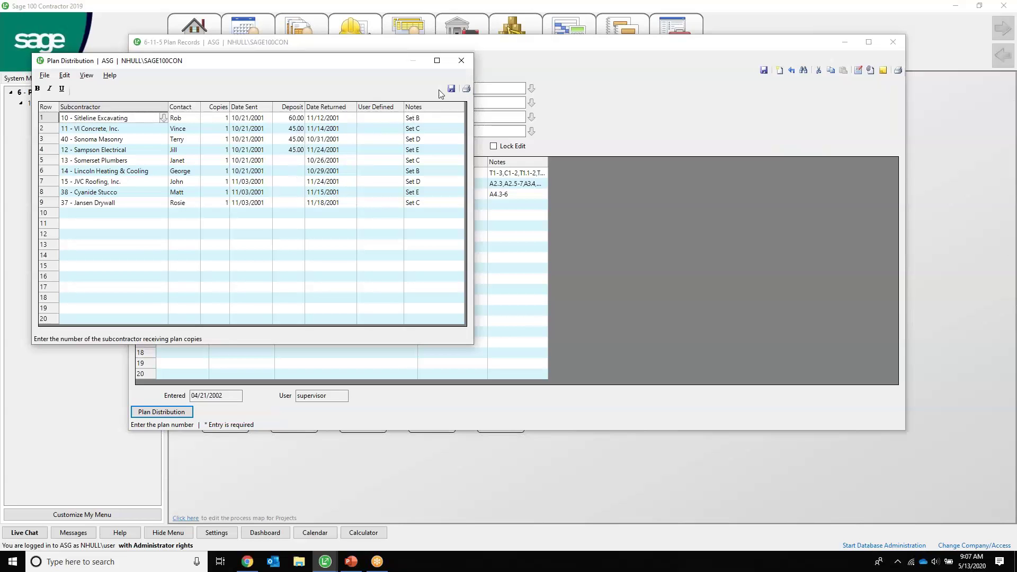
pyautogui.click(461, 61)
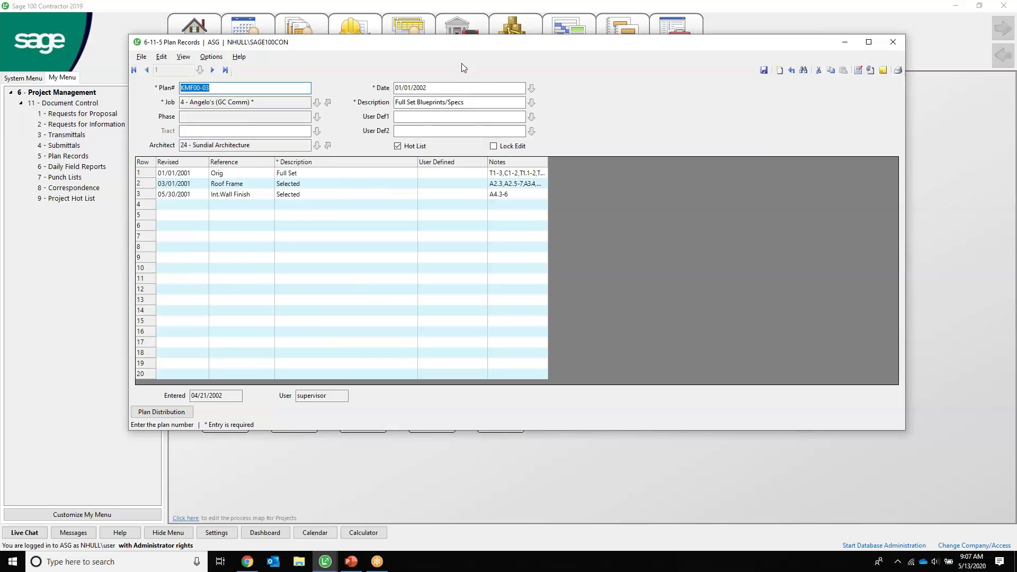
pyautogui.click(893, 42)
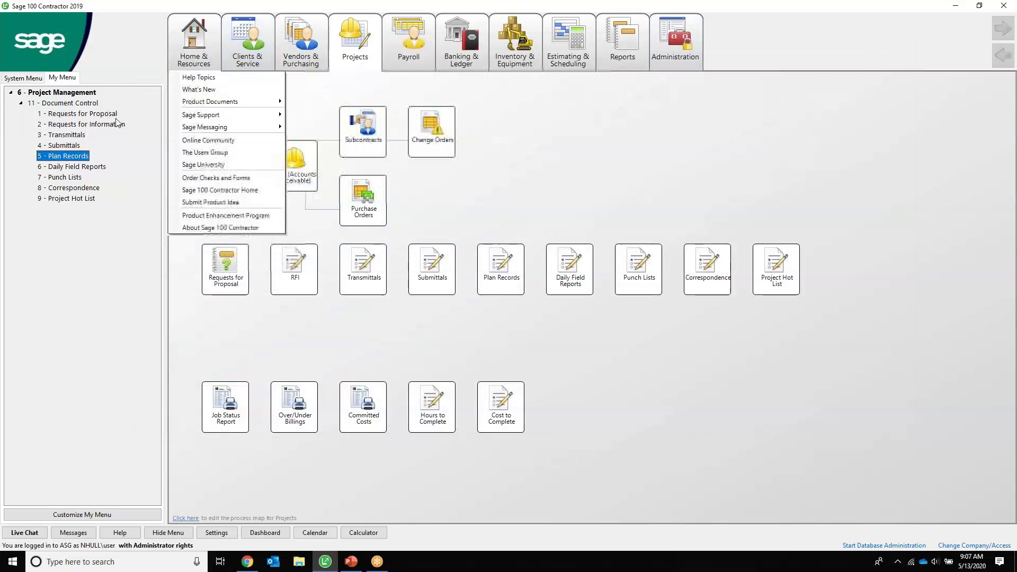
# Open the 01/14/2002 Highway 39 Mobilization daily field report and review its four employee time entries.
pyautogui.doubleClick(85, 167)
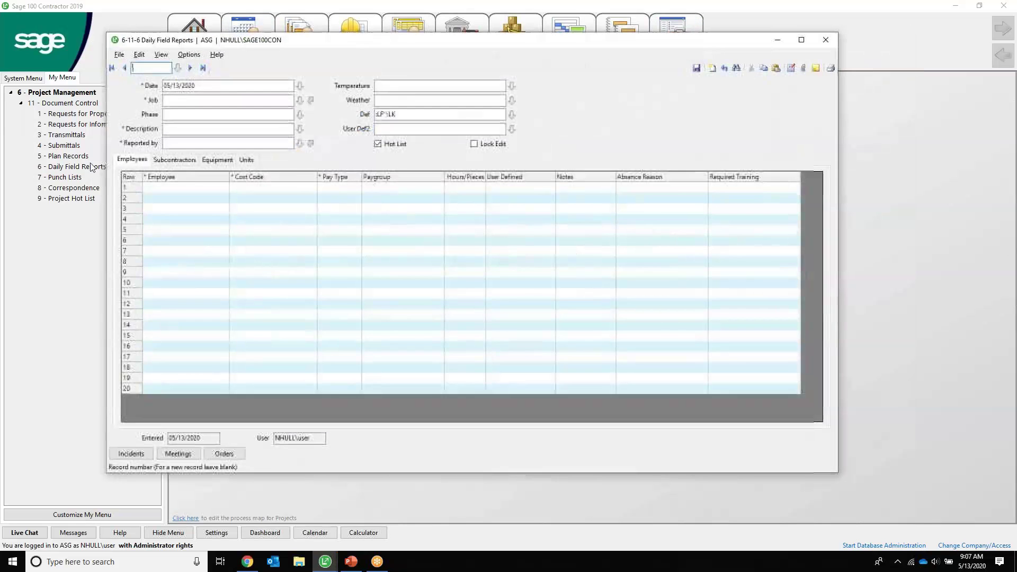
pyautogui.click(125, 68)
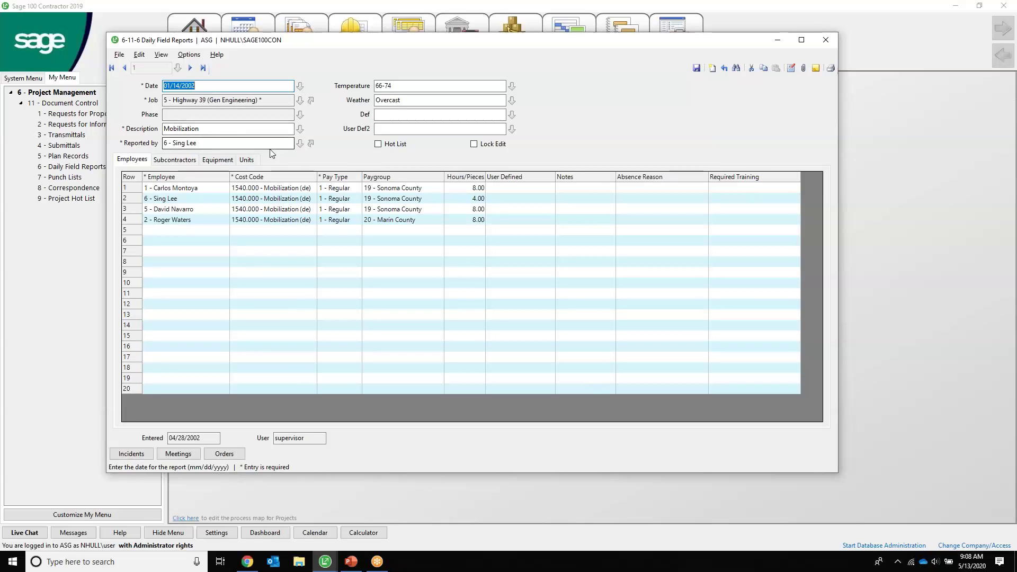
pyautogui.click(132, 160)
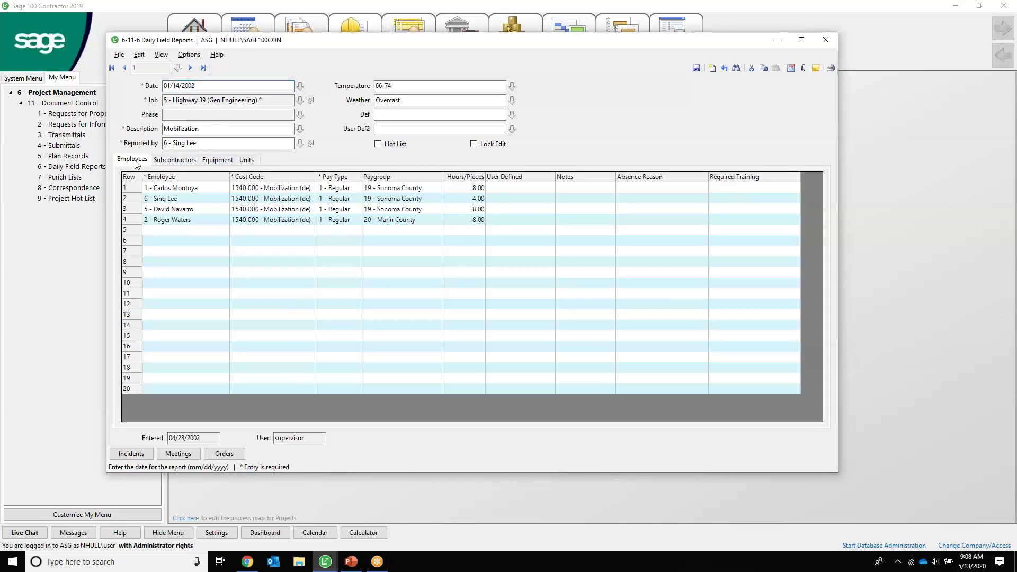
pyautogui.click(196, 237)
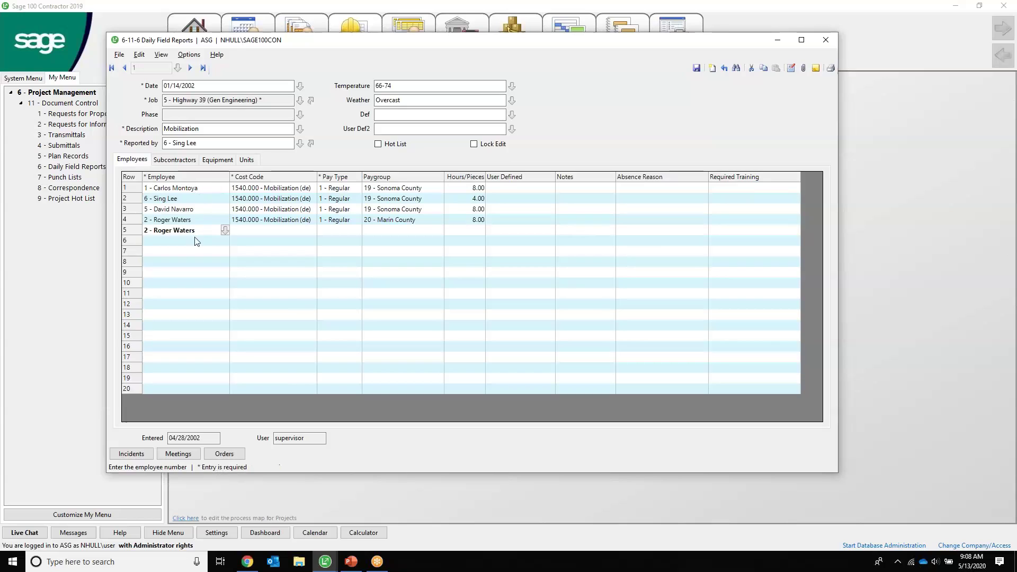
pyautogui.click(292, 252)
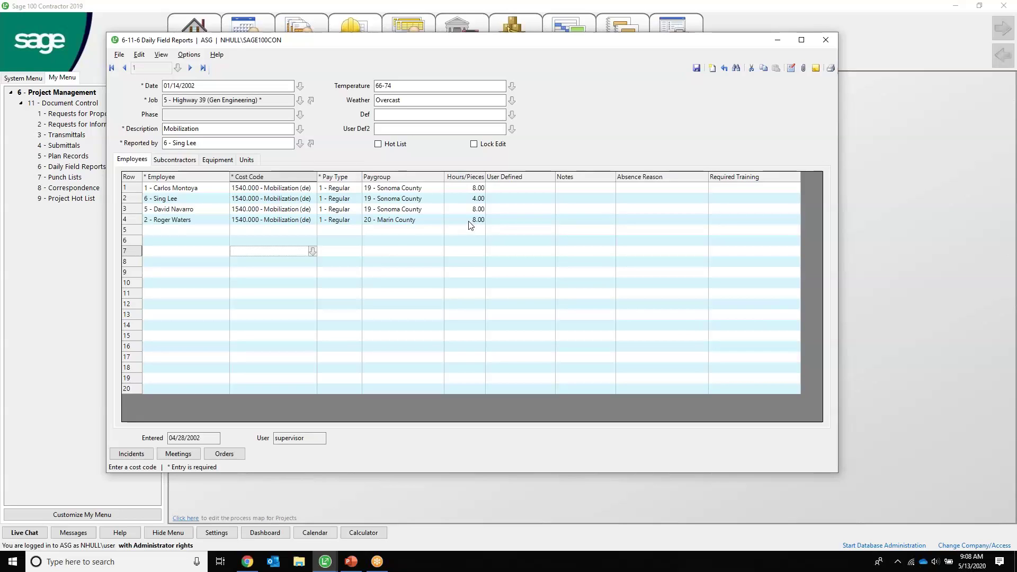
# Browse the report's subcontractor and equipment entries, ending on units: bid item 1, 20 EACH today.
pyautogui.click(175, 160)
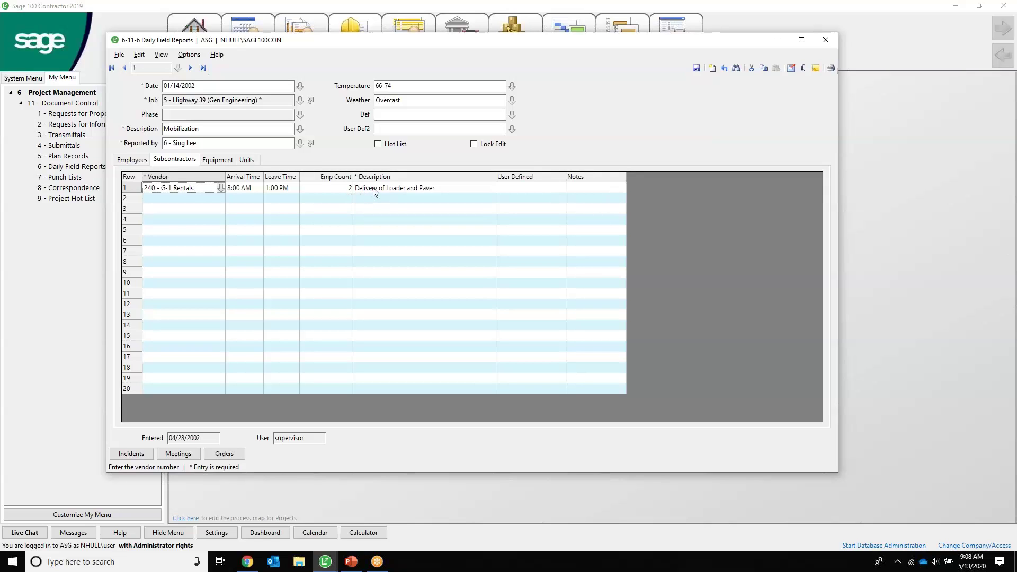
pyautogui.click(217, 160)
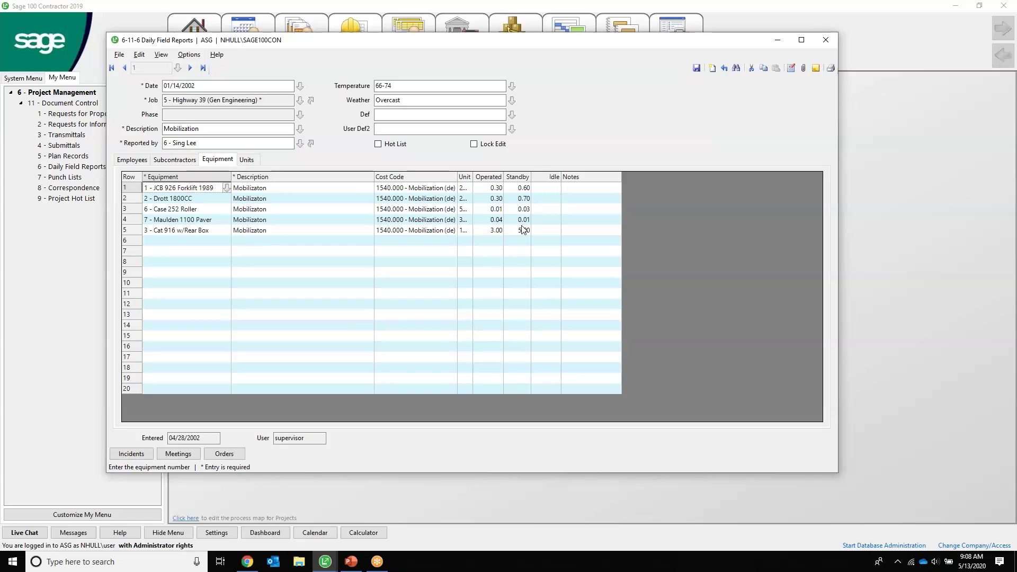
pyautogui.click(249, 164)
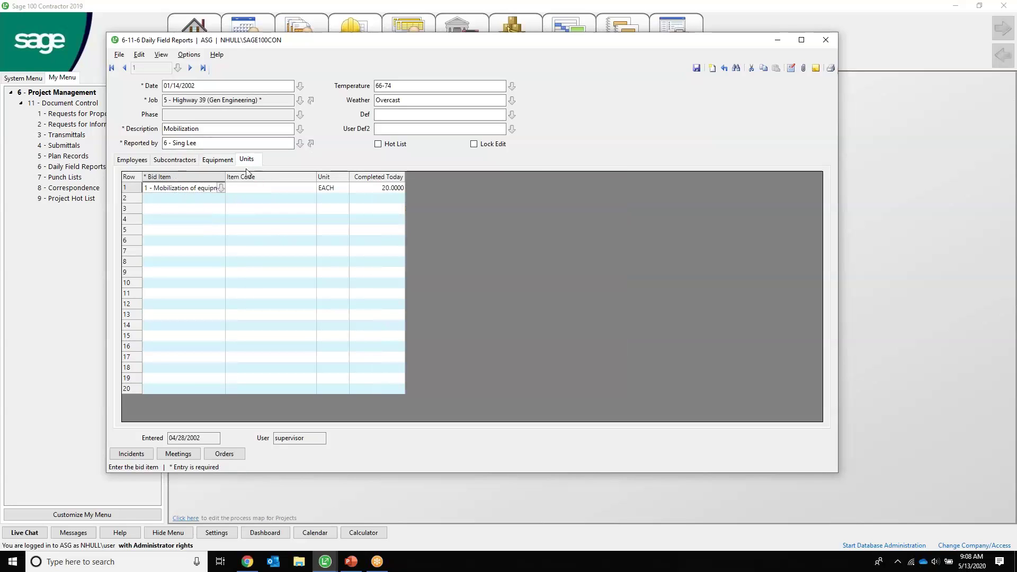
# Review the report's accident incident and look over the available incident types.
pyautogui.click(139, 453)
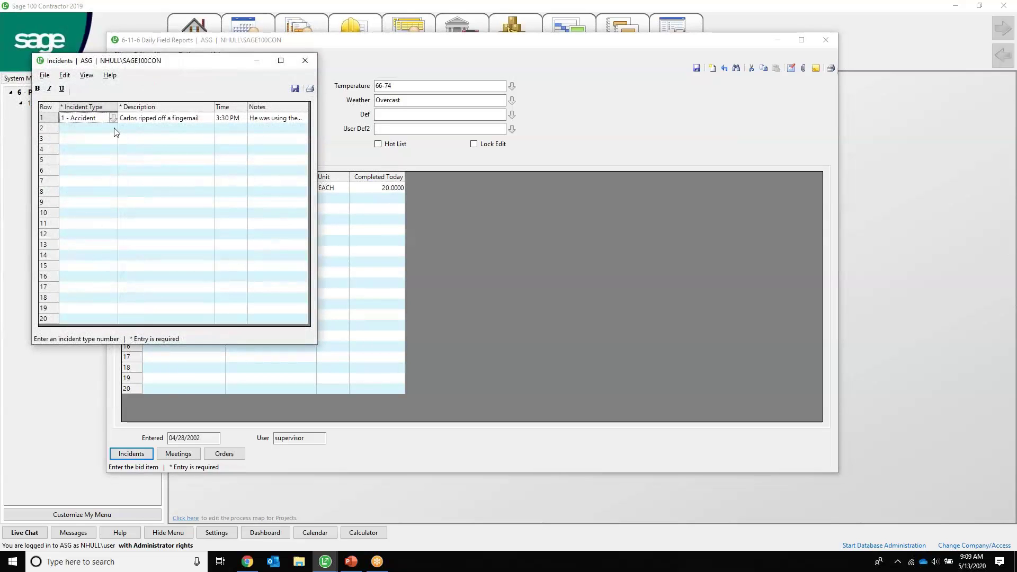
pyautogui.click(113, 128)
pyautogui.click(114, 128)
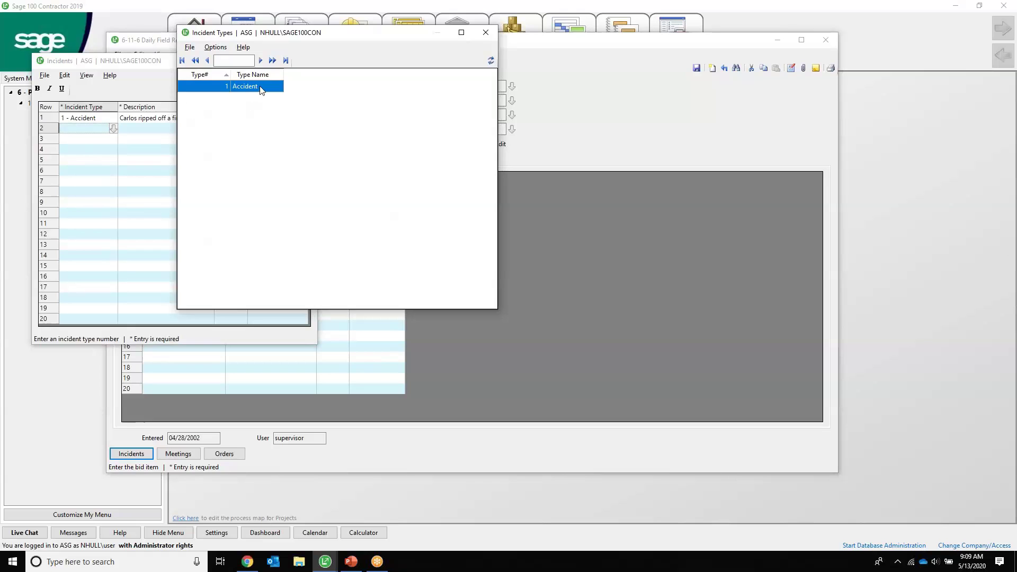
pyautogui.click(486, 32)
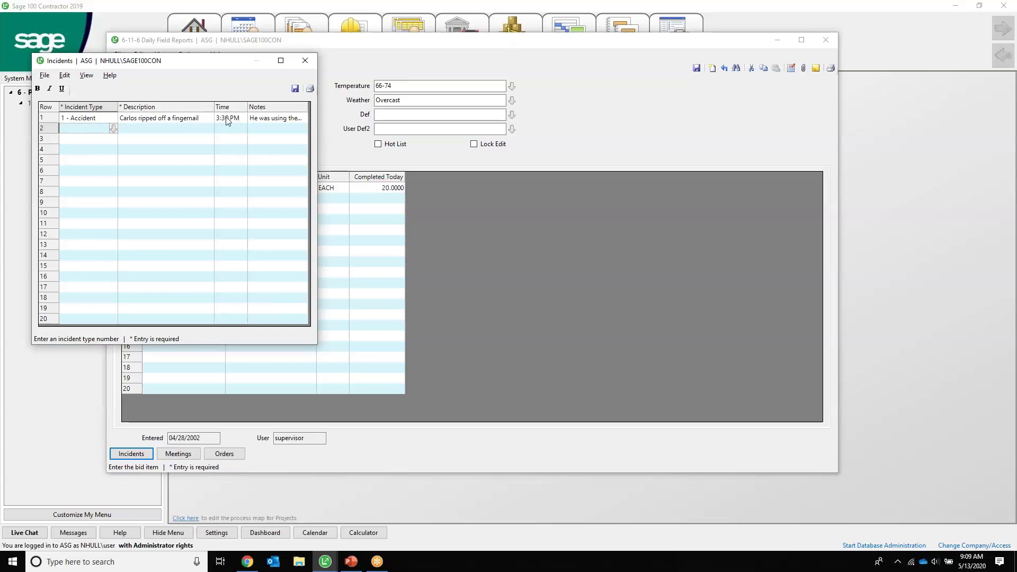
# Check the report's attachments and bring up its Meetings list showing the COVID-19 meeting.
pyautogui.click(311, 63)
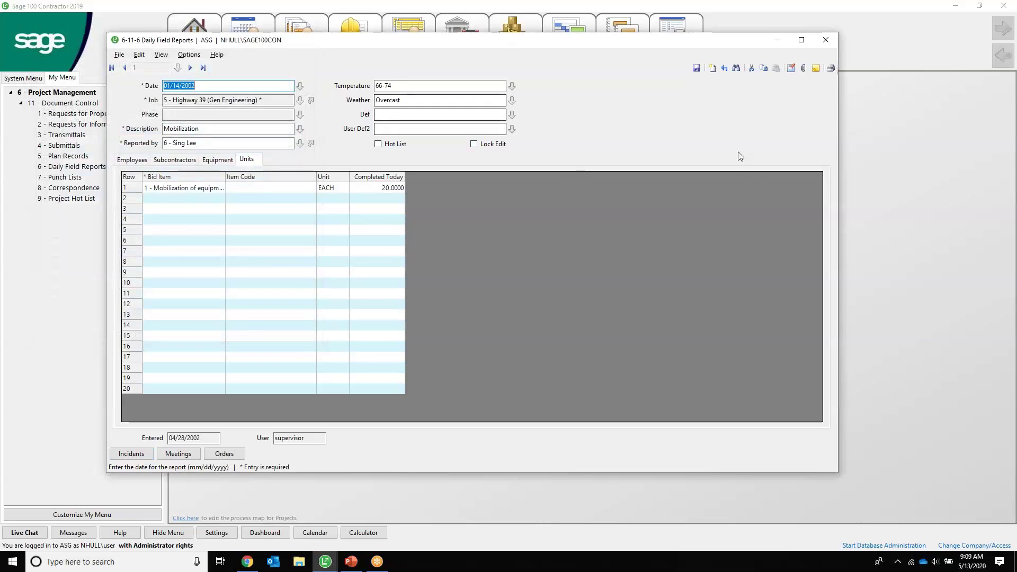
pyautogui.click(805, 68)
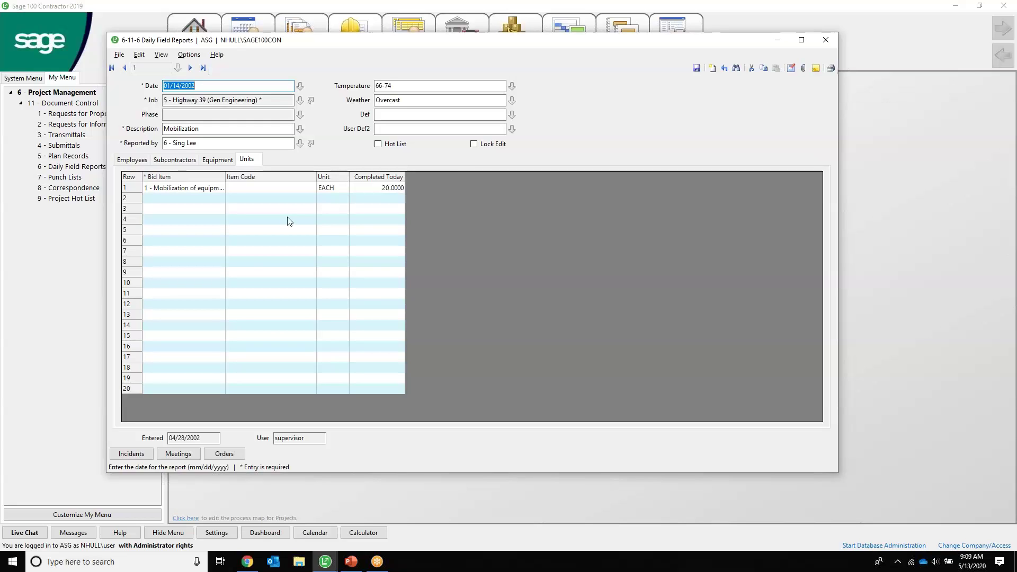
pyautogui.click(180, 454)
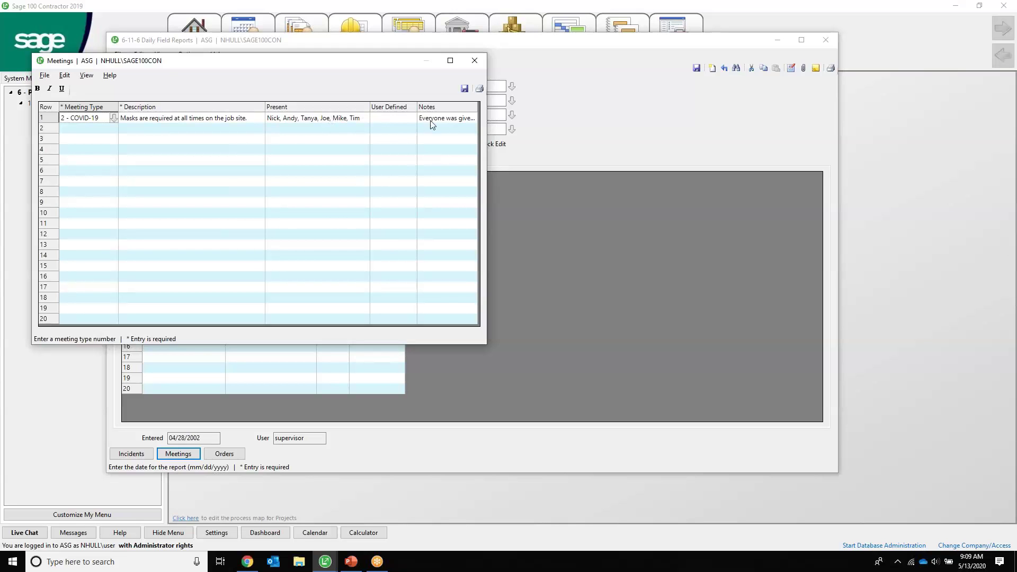
# Read the COVID-19 meeting note about masks on site, then check the empty field orders list.
pyautogui.doubleClick(453, 124)
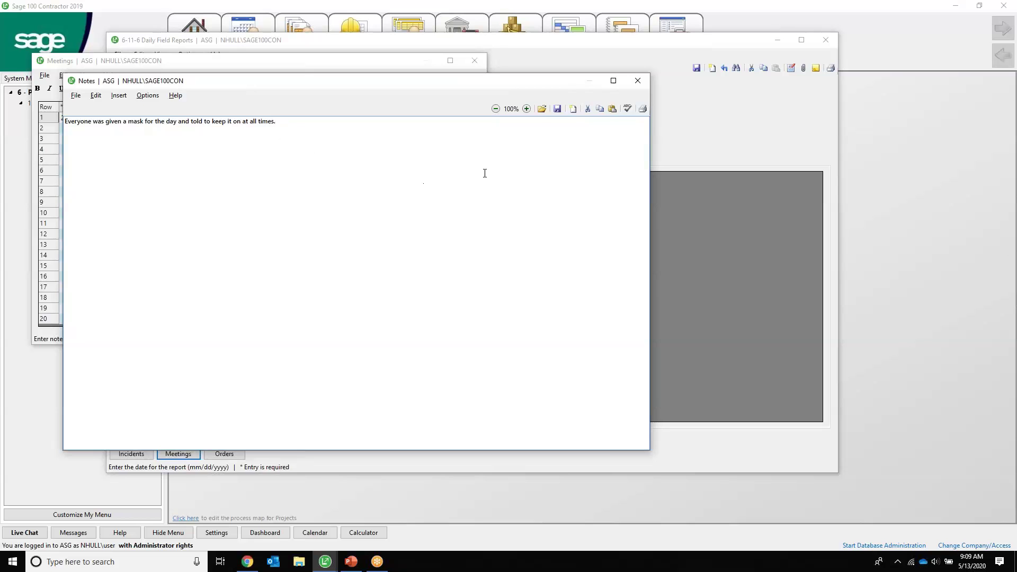
pyautogui.click(637, 80)
pyautogui.click(474, 61)
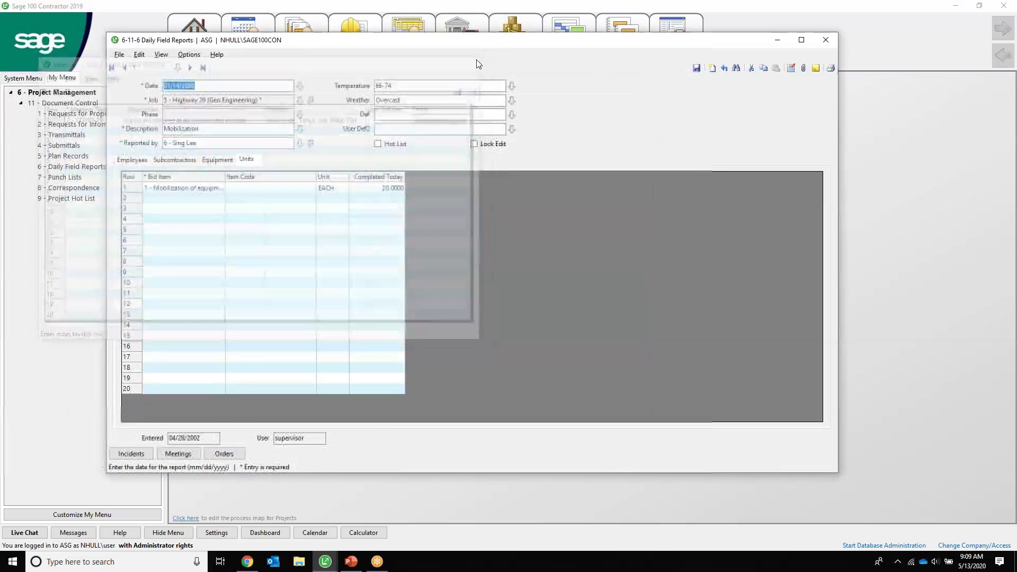
pyautogui.click(225, 454)
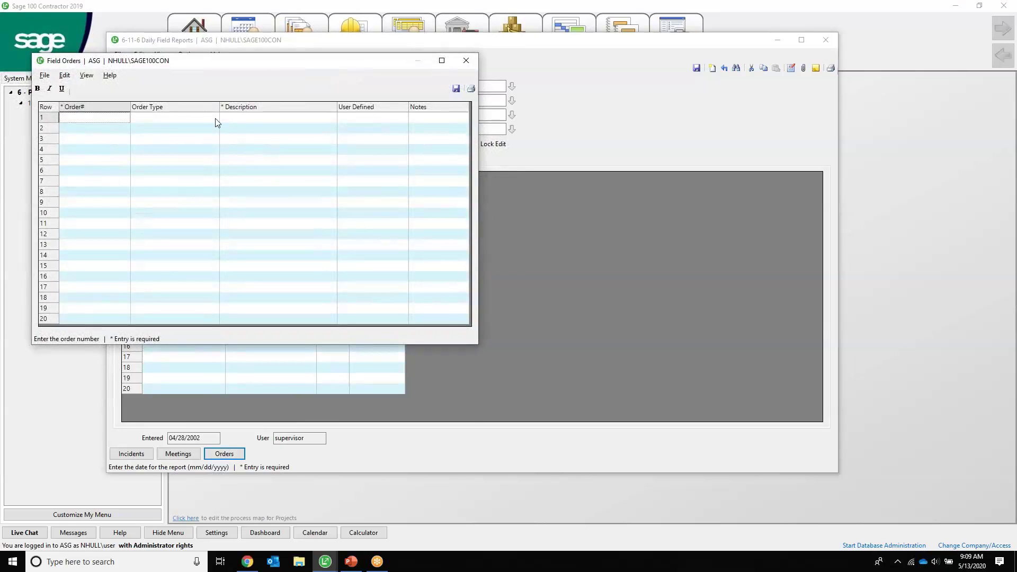
pyautogui.click(466, 60)
# Close the field report and review the five-item Punch List for job 4 - Angelo's (GC Comm).
pyautogui.click(825, 40)
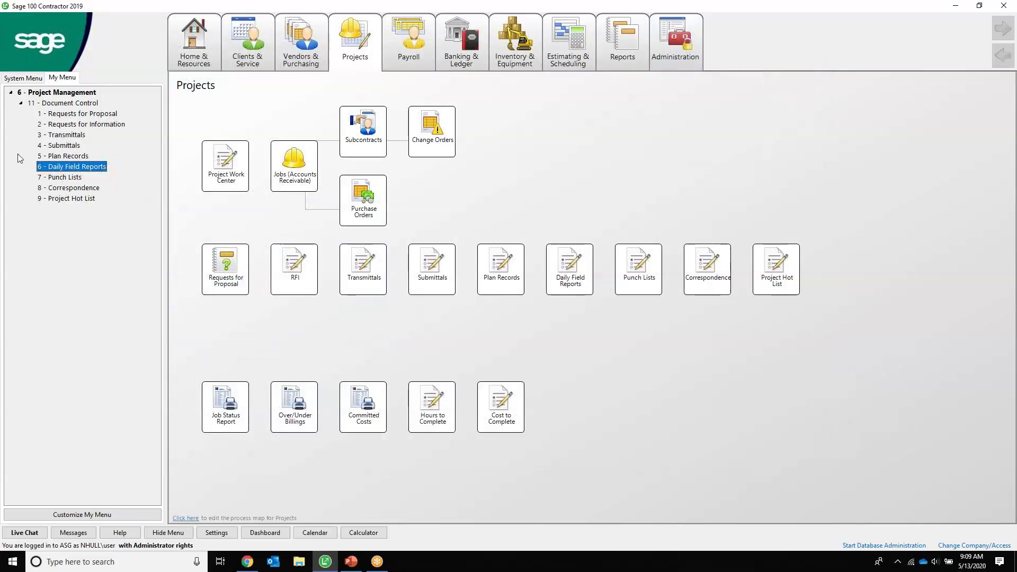
pyautogui.click(63, 180)
pyautogui.doubleClick(63, 180)
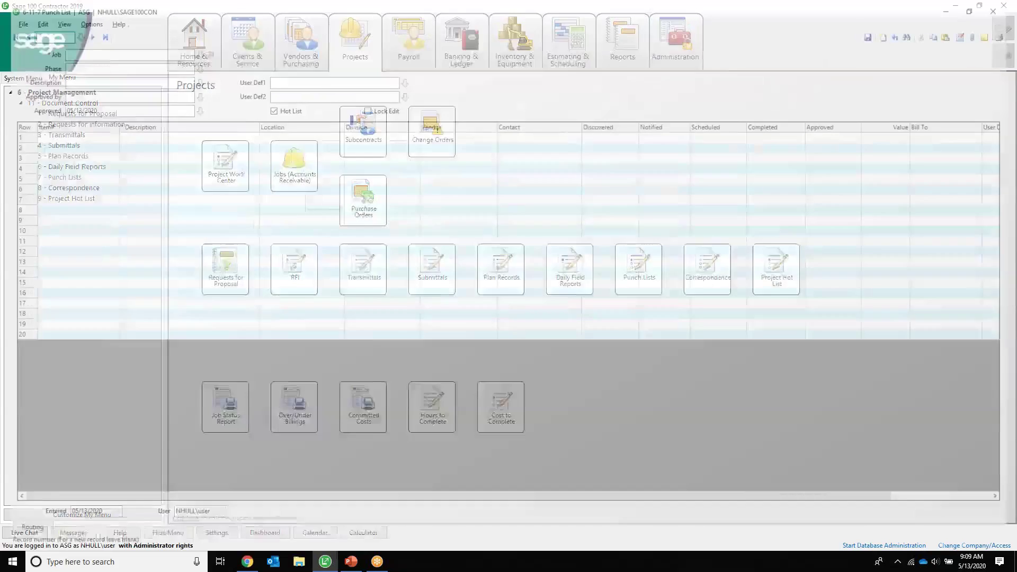
pyautogui.click(18, 32)
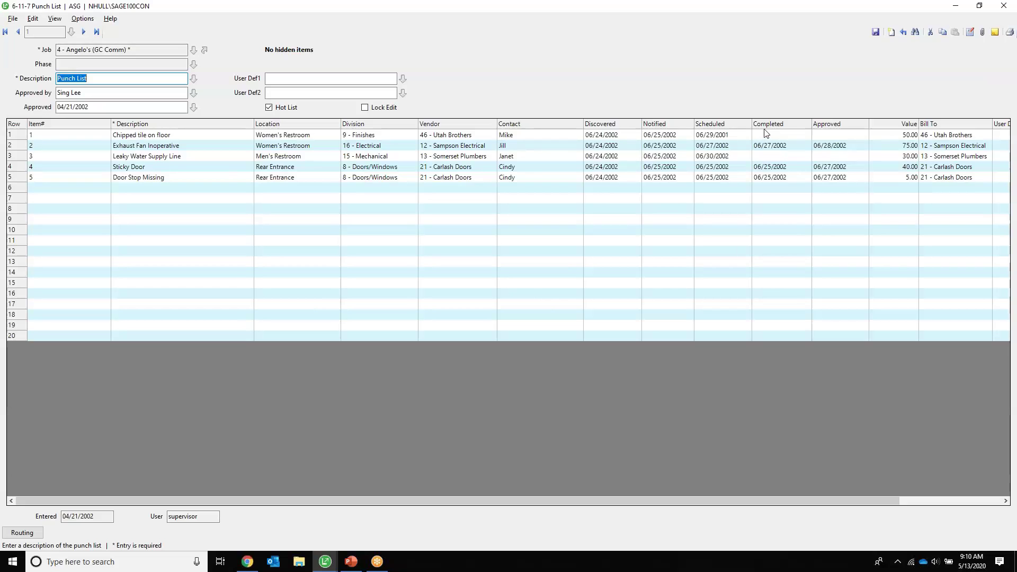
pyautogui.click(1004, 6)
# Open the Worker's Comp. Info correspondence letter, keeping status Submitted and type Subcontractor Letter.
pyautogui.click(73, 188)
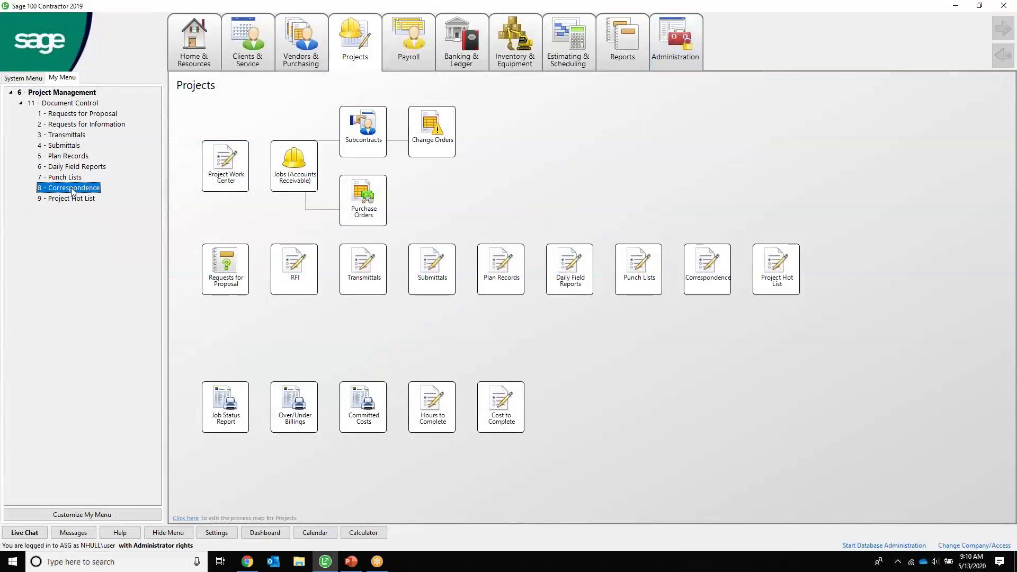
pyautogui.doubleClick(73, 189)
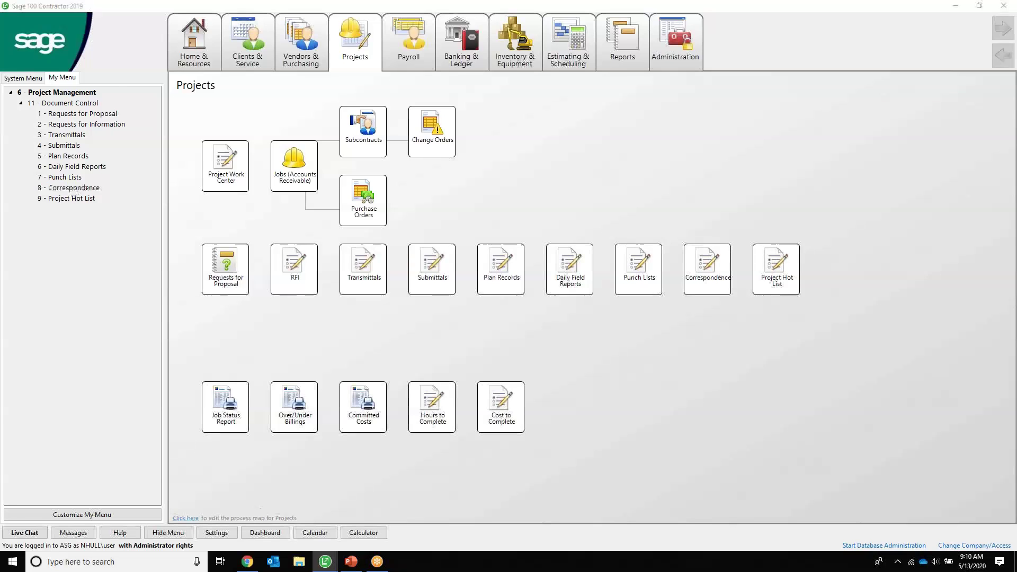
pyautogui.click(30, 68)
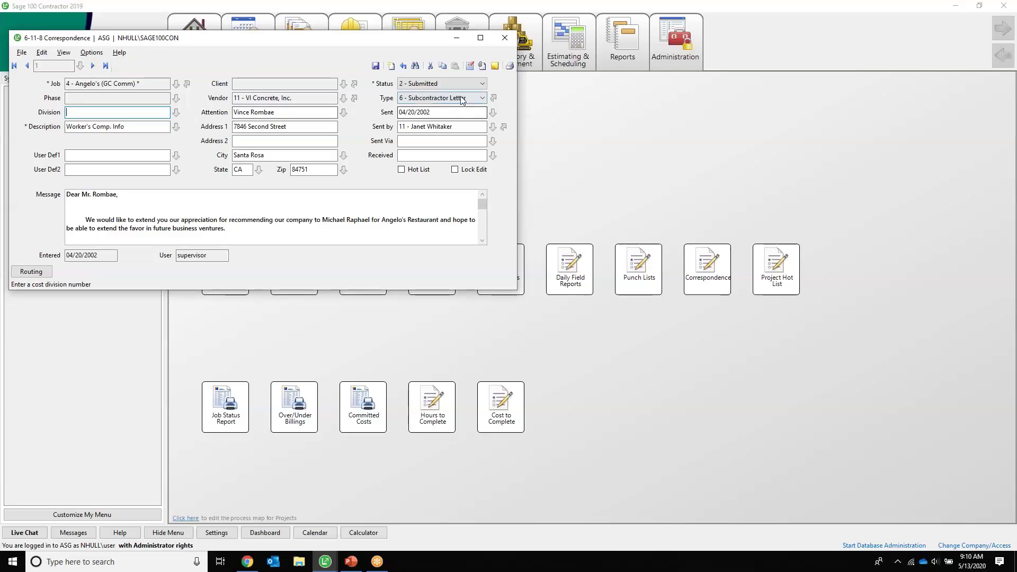
pyautogui.click(482, 84)
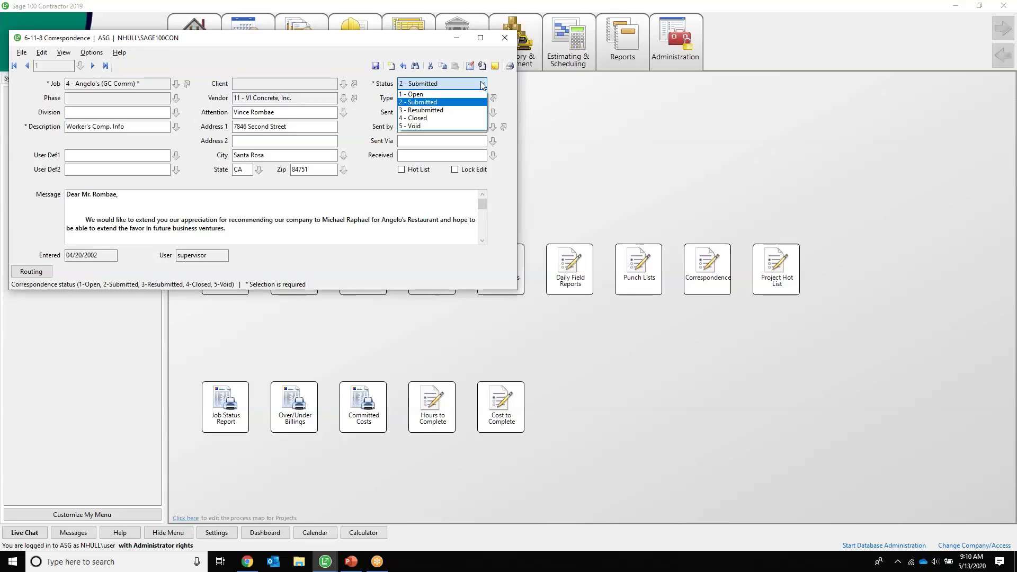
pyautogui.click(482, 84)
pyautogui.click(482, 98)
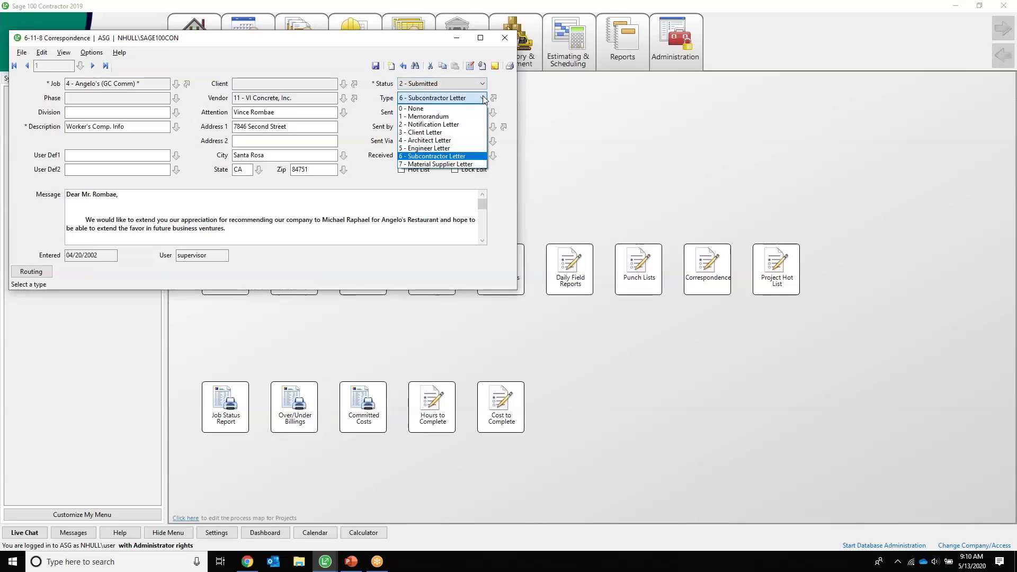
pyautogui.click(483, 98)
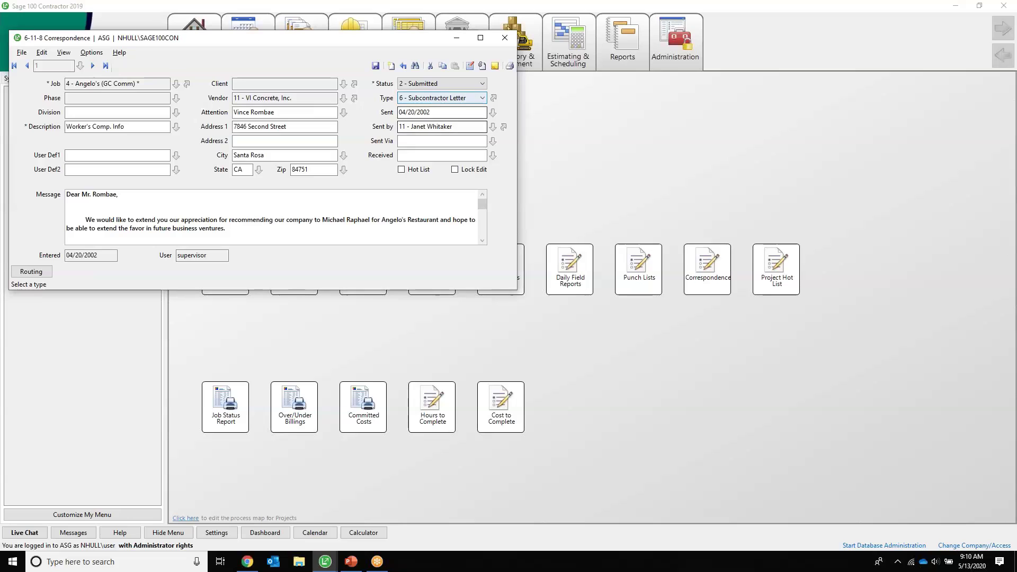
pyautogui.scroll(-3, 425, 205)
pyautogui.scroll(3, 424, 207)
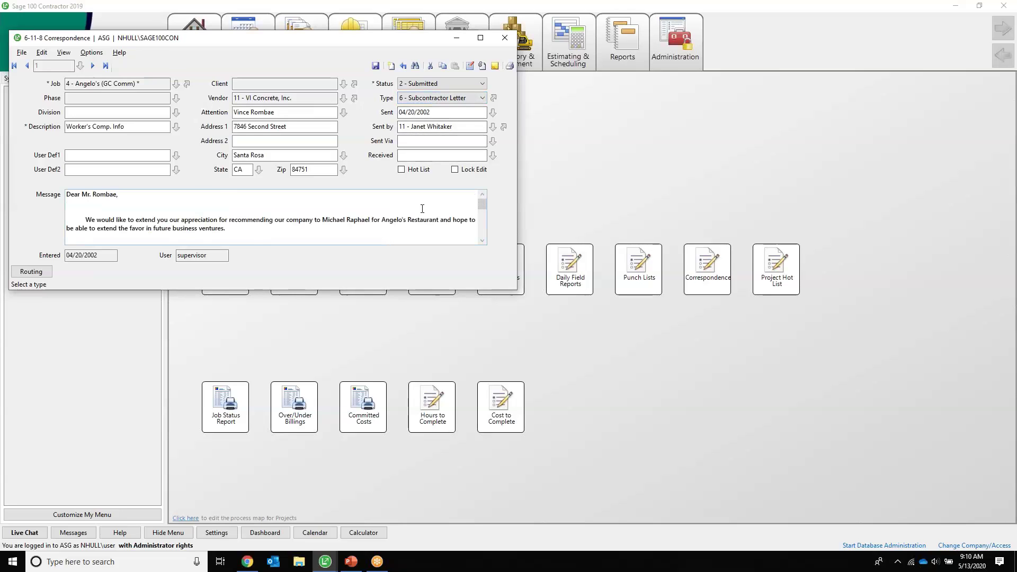
pyautogui.scroll(-5, 422, 208)
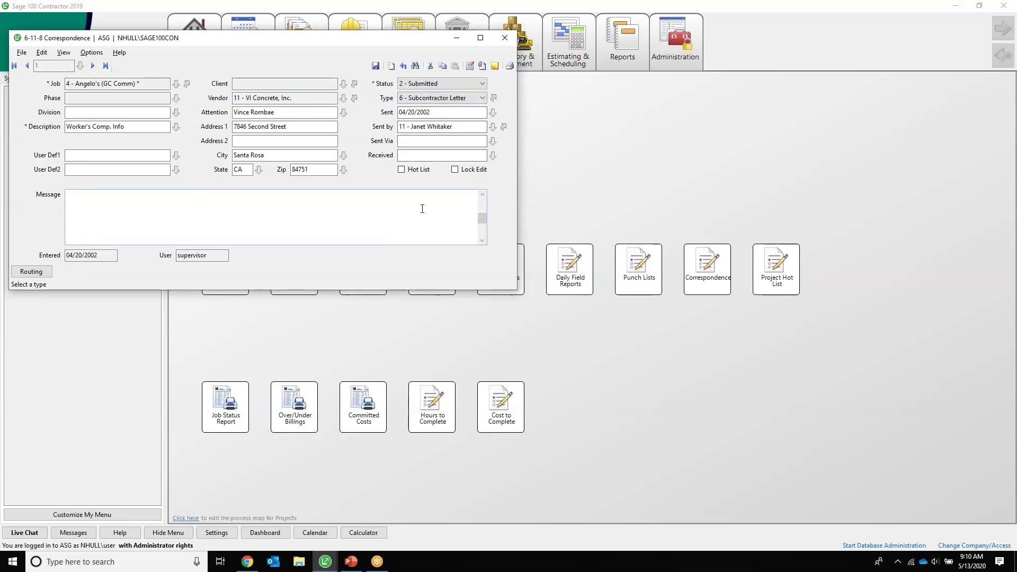
pyautogui.scroll(5, 422, 208)
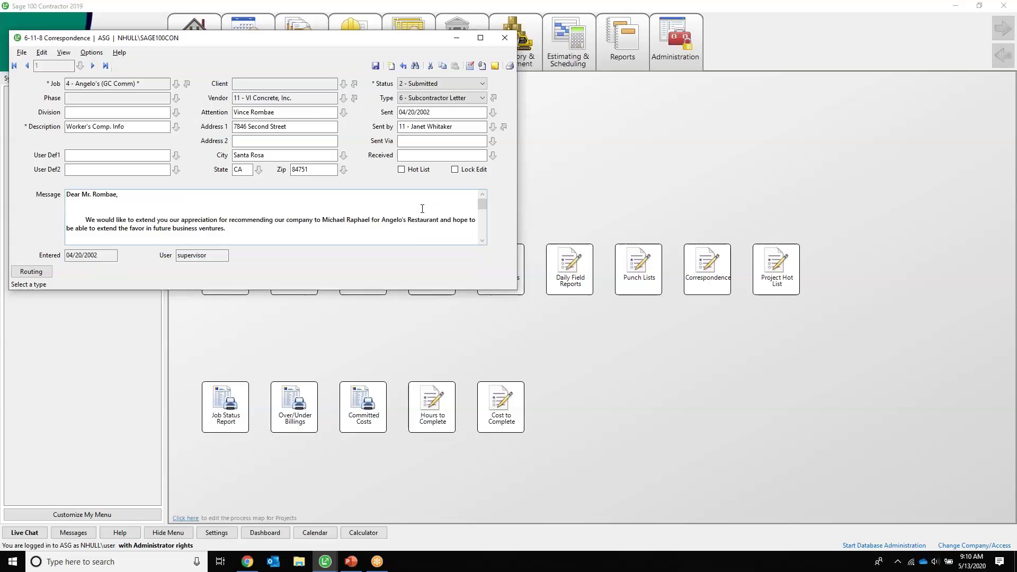
# View the letter's attachments, then close the correspondence without saving changes.
pyautogui.click(482, 65)
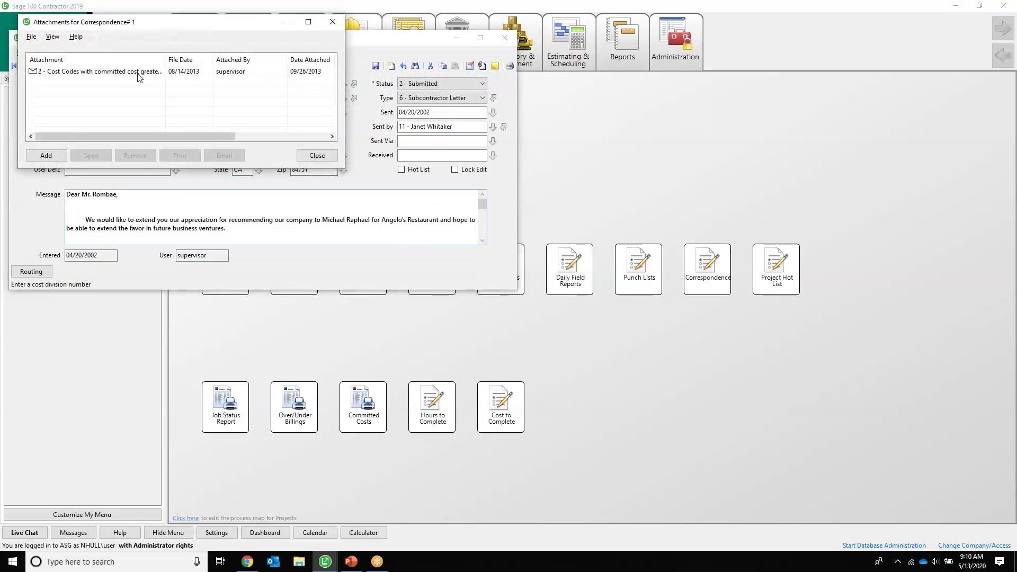
pyautogui.click(333, 22)
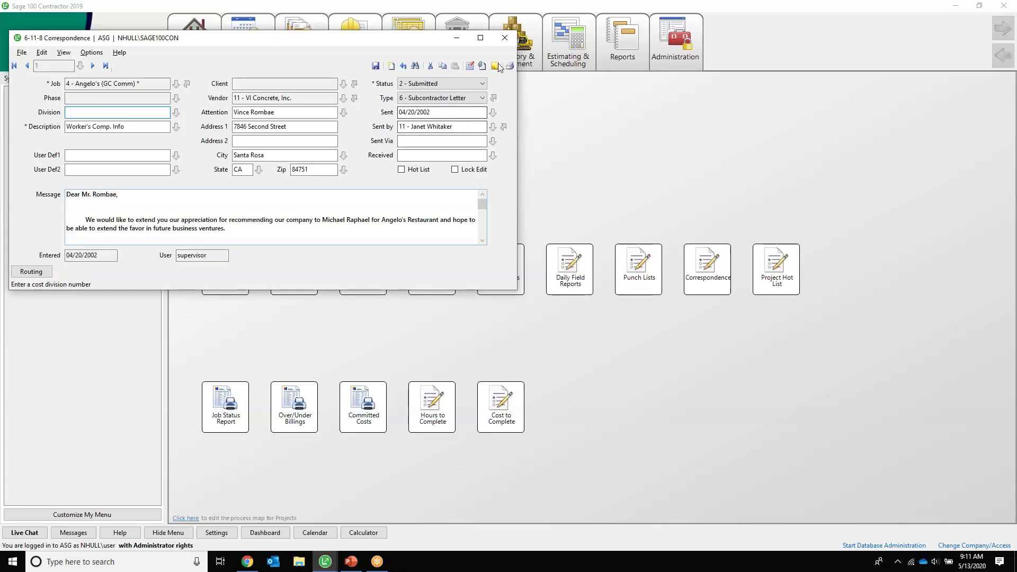
pyautogui.click(504, 37)
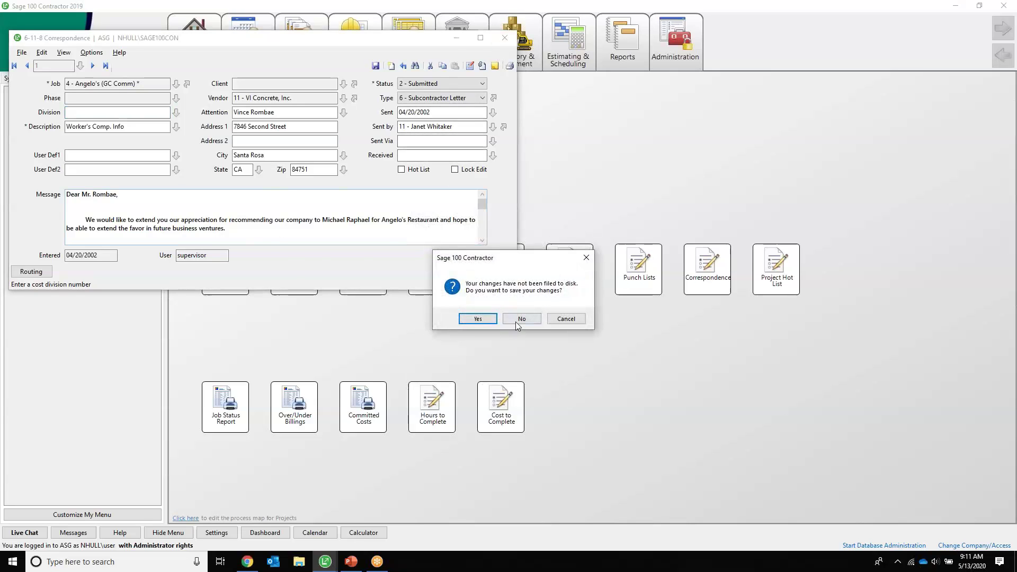
pyautogui.click(517, 321)
# Open the Project Hot List, display all records, then filter to job 2 - Rechert Residential.
pyautogui.click(77, 199)
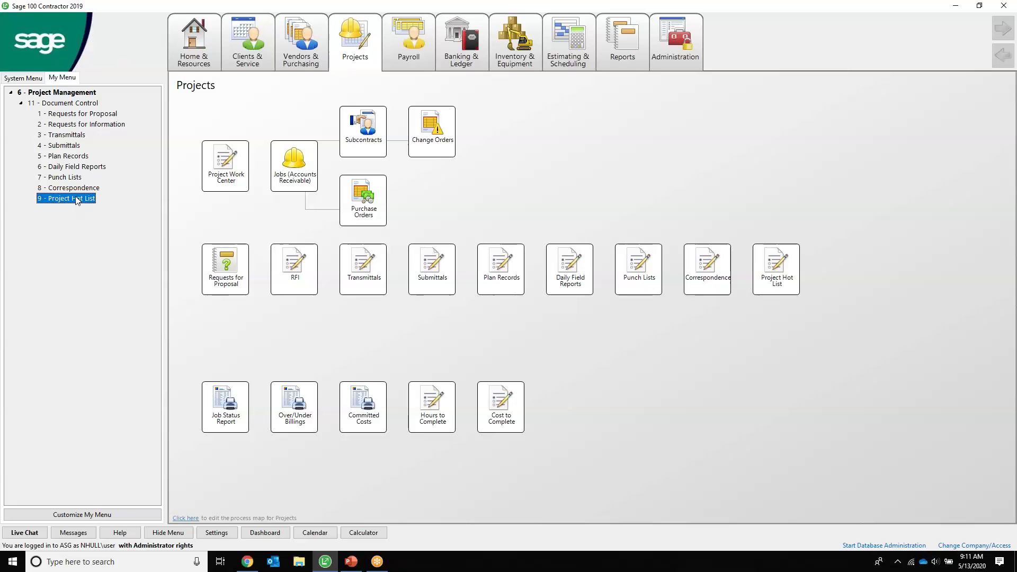
pyautogui.doubleClick(78, 200)
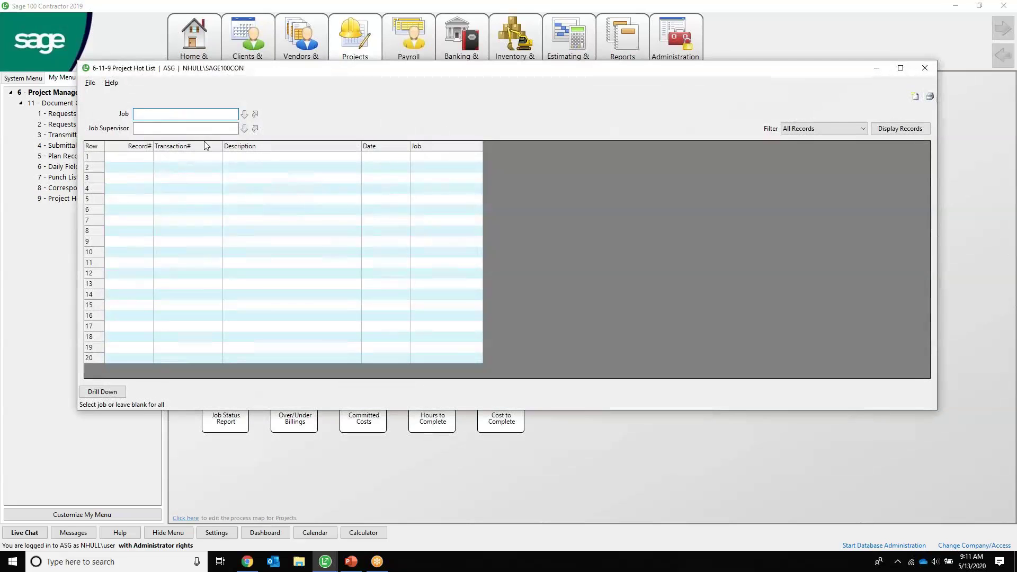
pyautogui.click(904, 132)
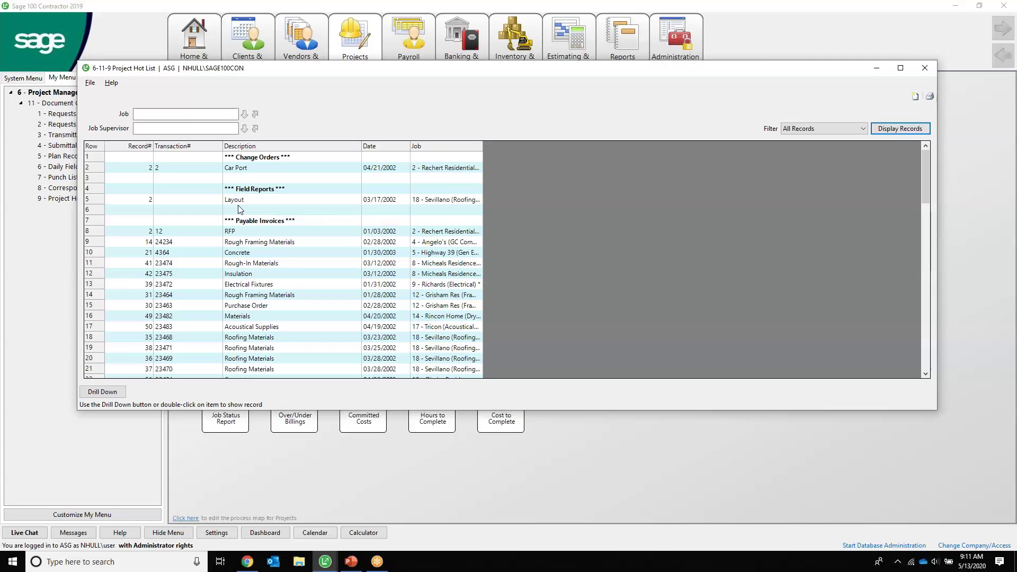
pyautogui.click(146, 114)
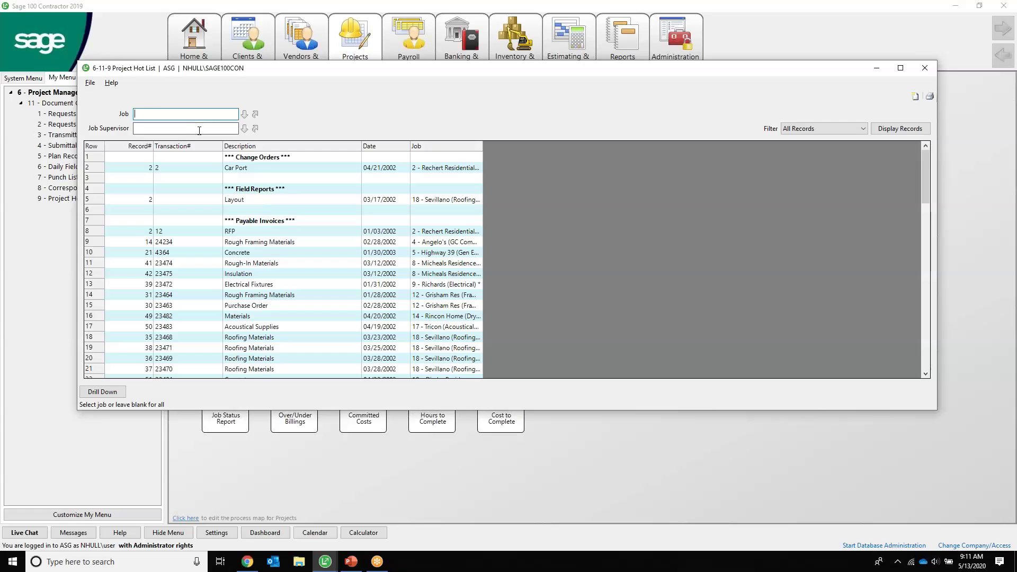
pyautogui.click(244, 114)
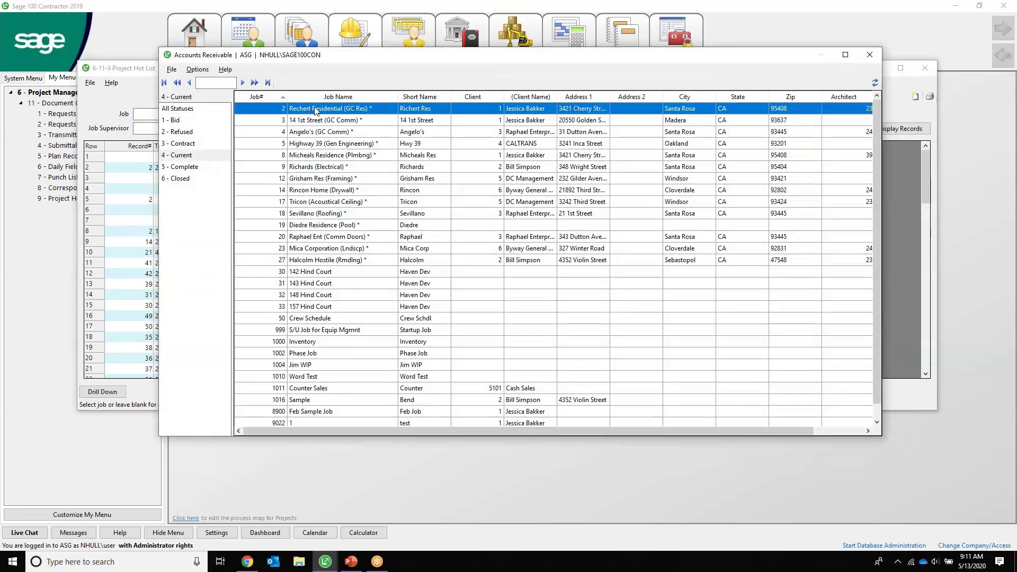
pyautogui.doubleClick(316, 110)
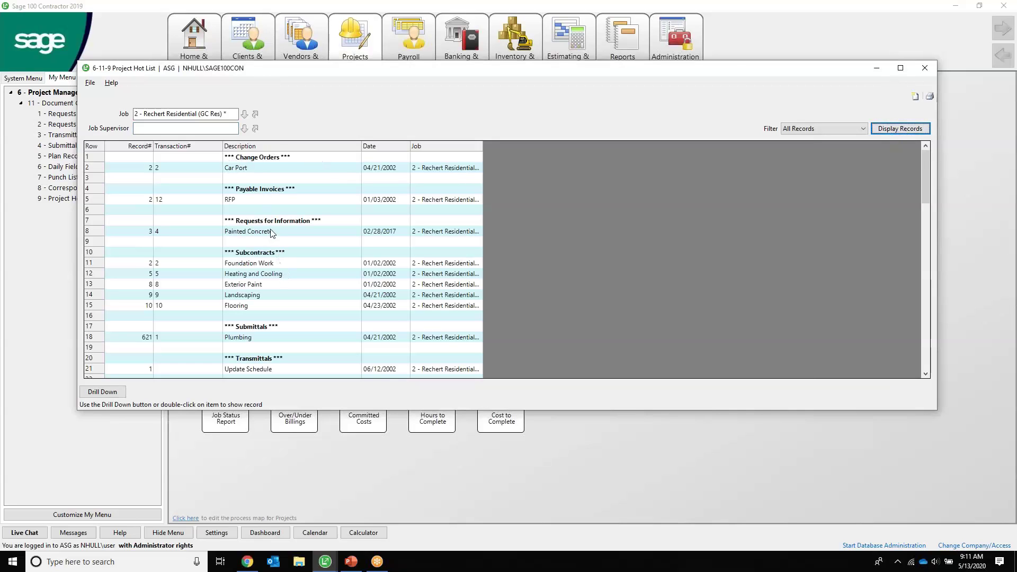
pyautogui.click(252, 204)
pyautogui.doubleClick(238, 201)
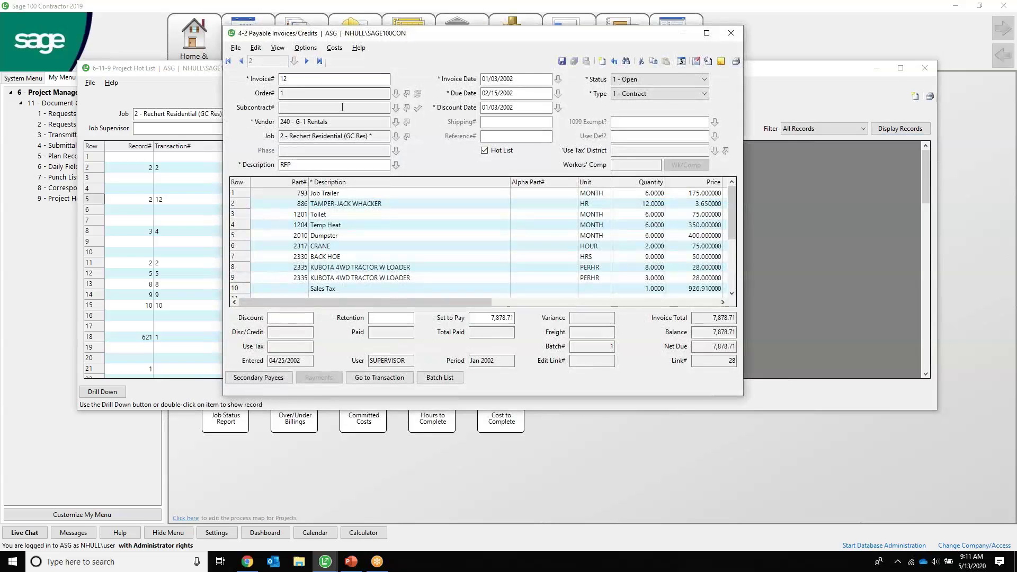
pyautogui.moveTo(439, 303); pyautogui.dragTo(591, 310)
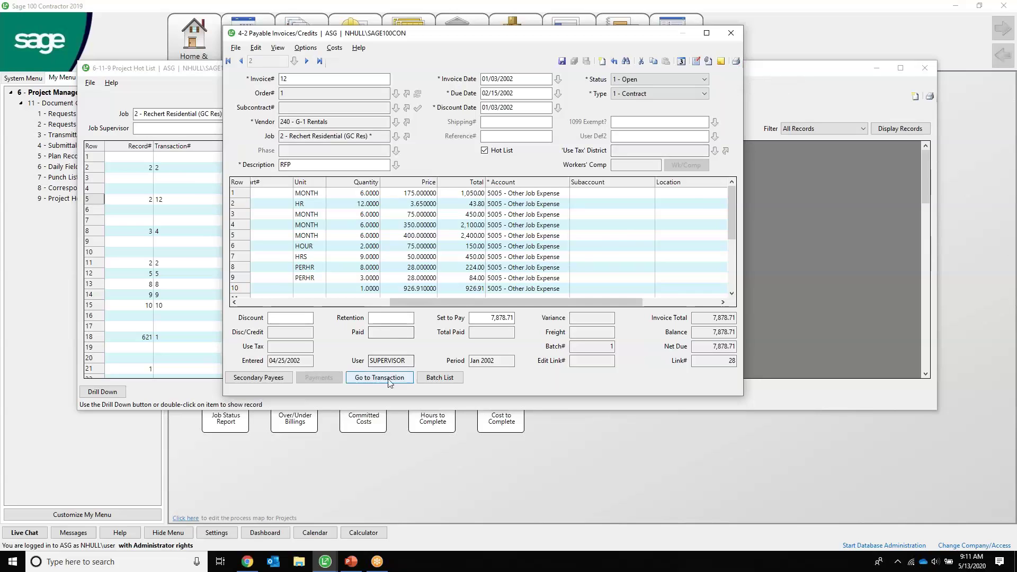
pyautogui.click(731, 33)
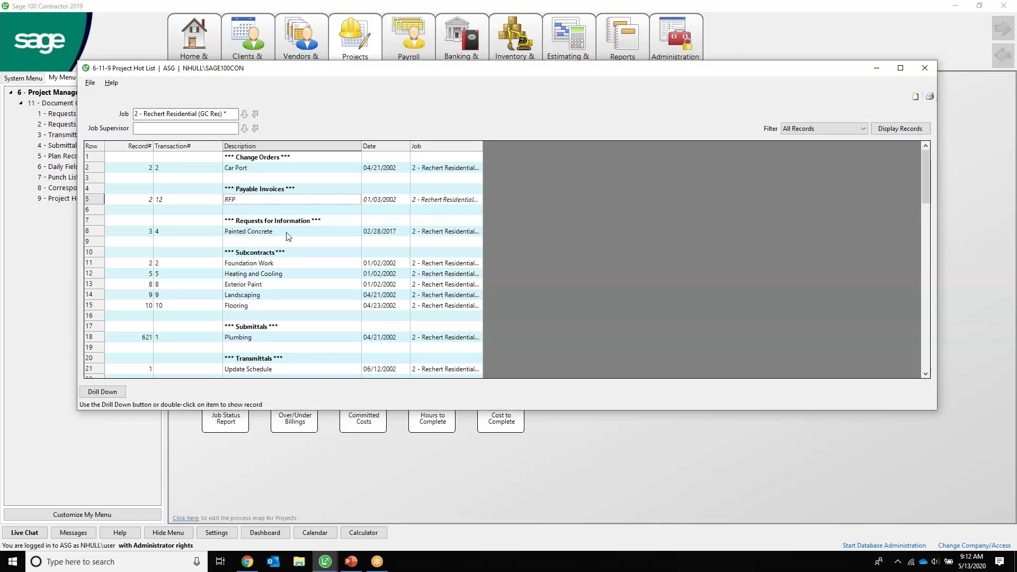
# Clear the job filter and list the hot-list records for employee 1 as job supervisor.
pyautogui.click(261, 169)
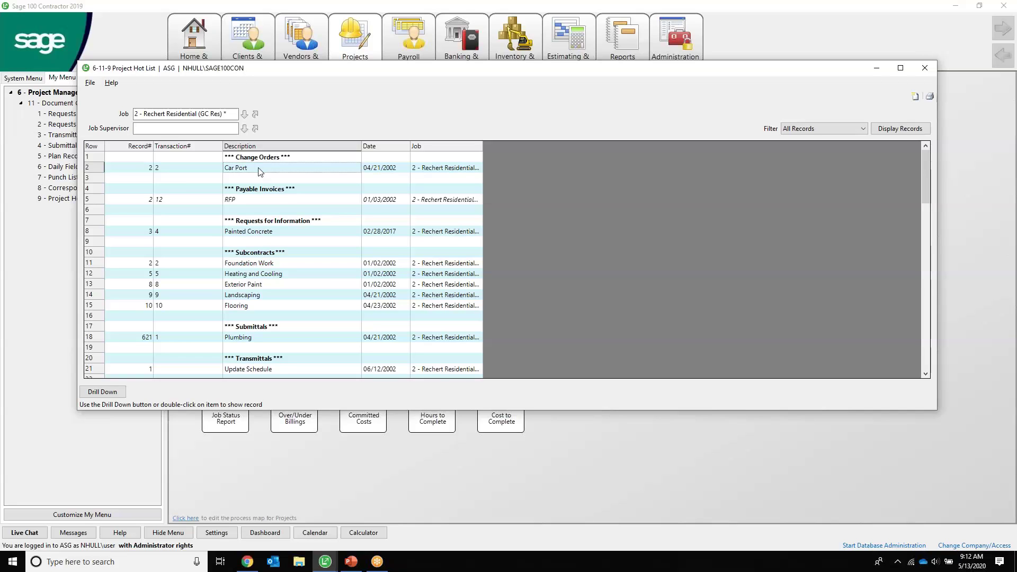
pyautogui.click(226, 119)
pyautogui.press('Delete')
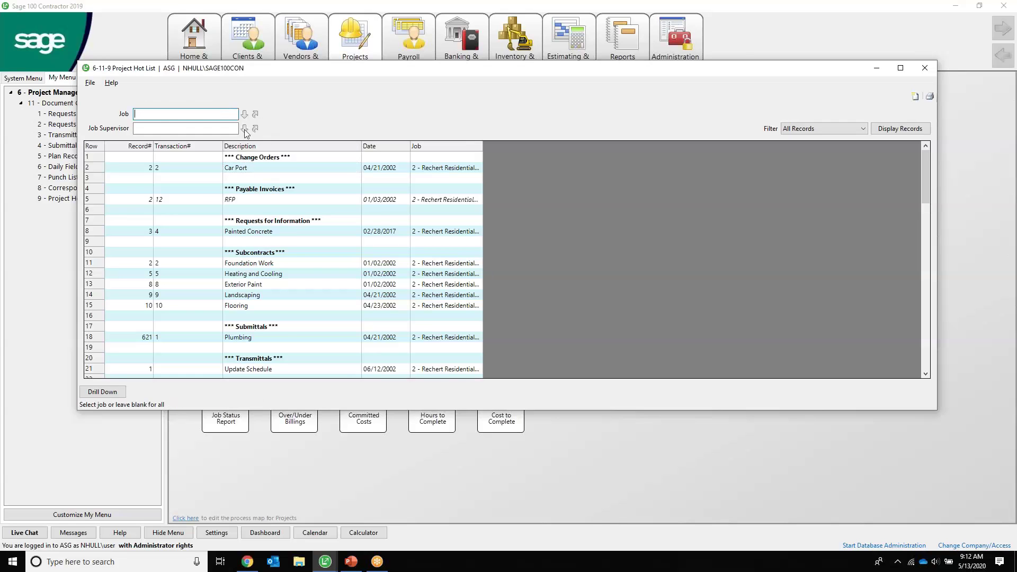
pyautogui.click(244, 129)
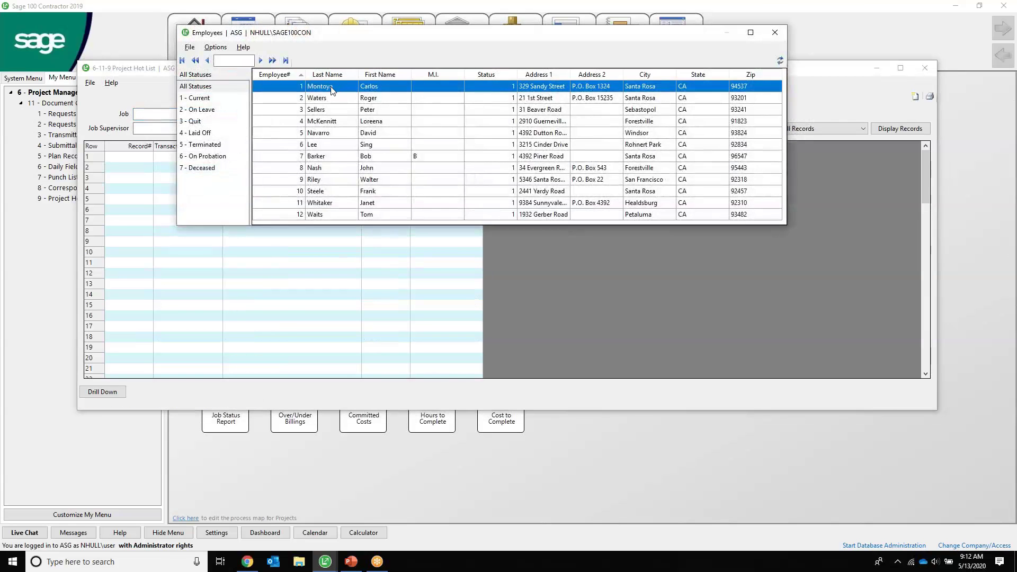
pyautogui.press('Return')
pyautogui.click(889, 130)
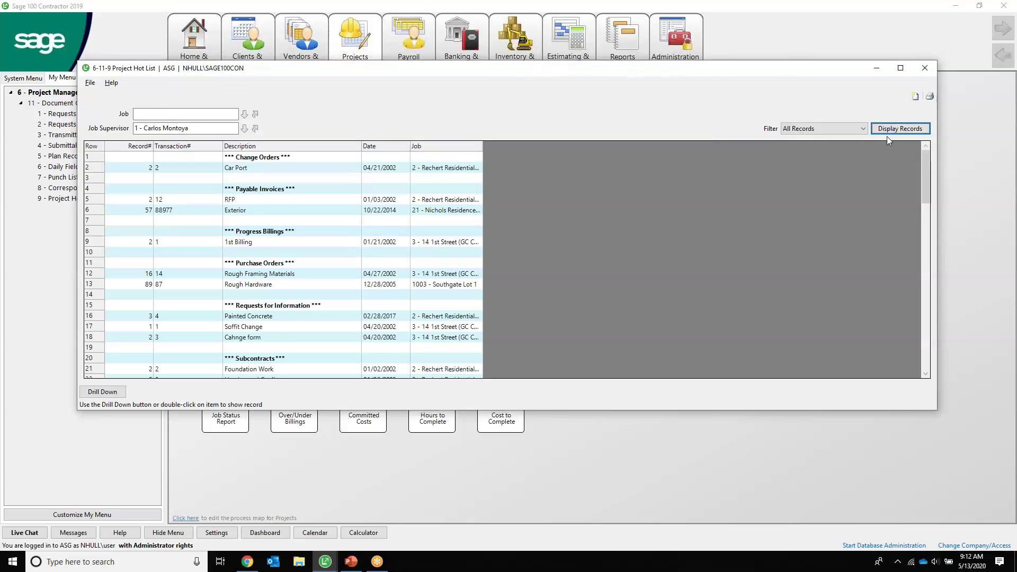
pyautogui.scroll(-8, 369, 204)
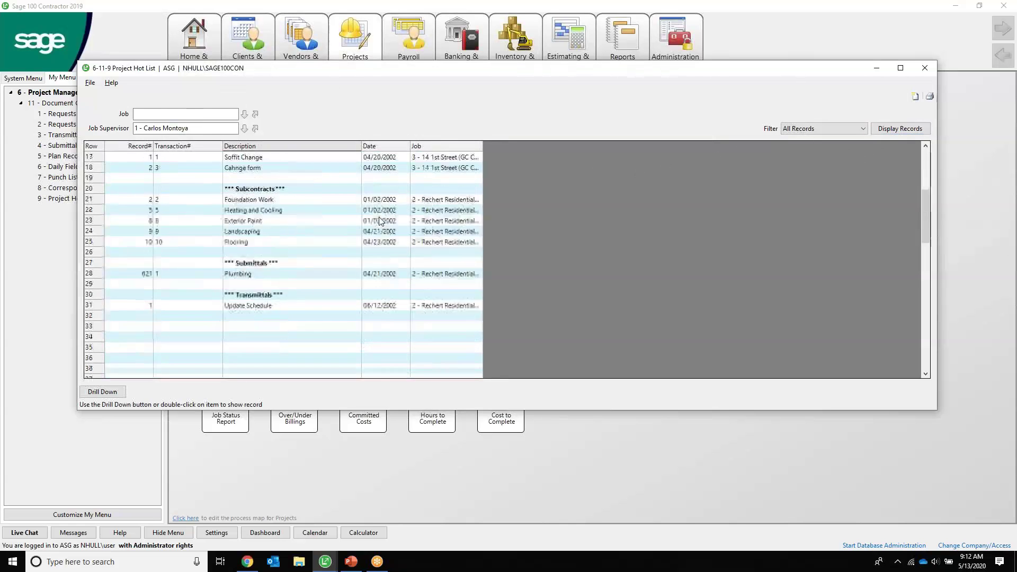
pyautogui.scroll(8, 371, 233)
pyautogui.scroll(-2, 360, 243)
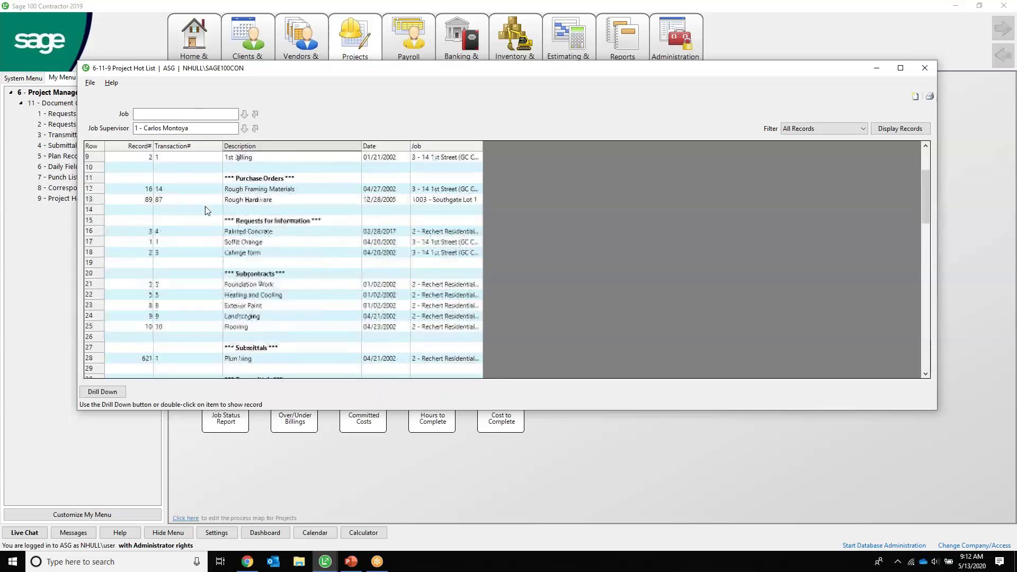
pyautogui.scroll(3, 370, 212)
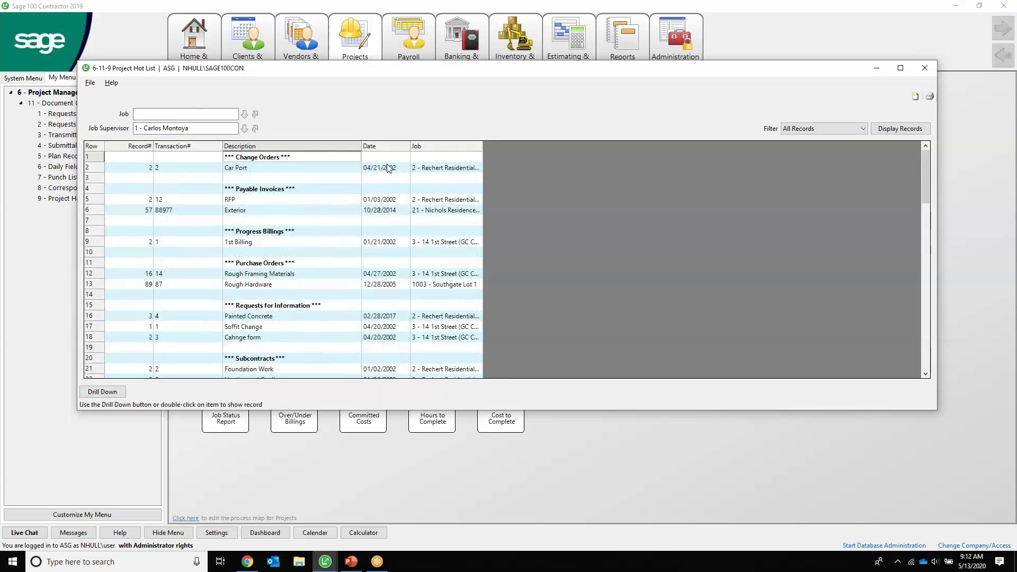
pyautogui.scroll(-2, 386, 167)
pyautogui.scroll(-3, 388, 168)
pyautogui.scroll(5, 389, 180)
pyautogui.scroll(-1, 390, 194)
pyautogui.scroll(-3, 390, 194)
pyautogui.scroll(4, 395, 191)
# Close the Project Hot List and return to the start of the Sage 100 Mod Spec PowerPoint deck.
pyautogui.click(927, 68)
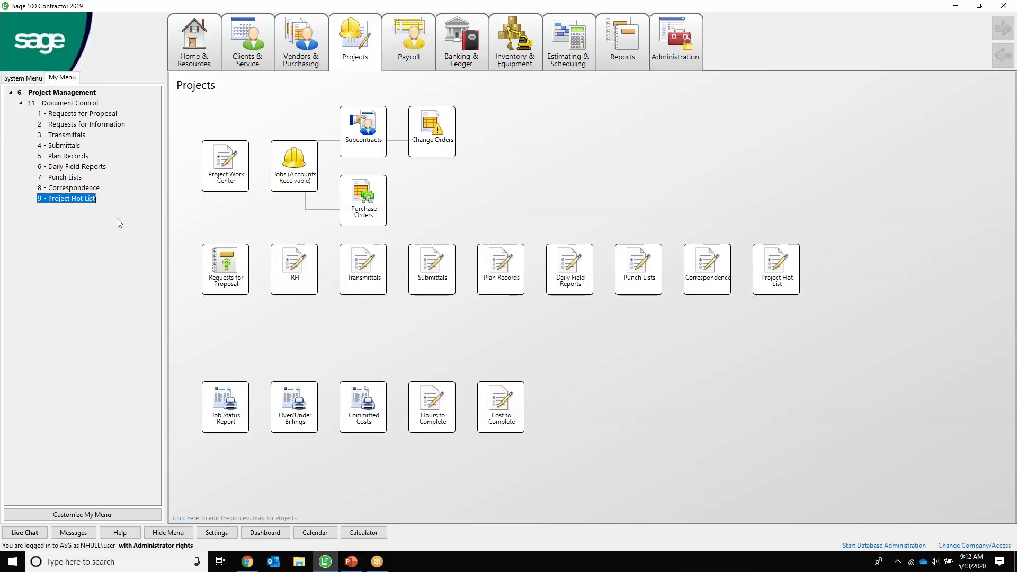
pyautogui.click(351, 561)
pyautogui.press('Home')
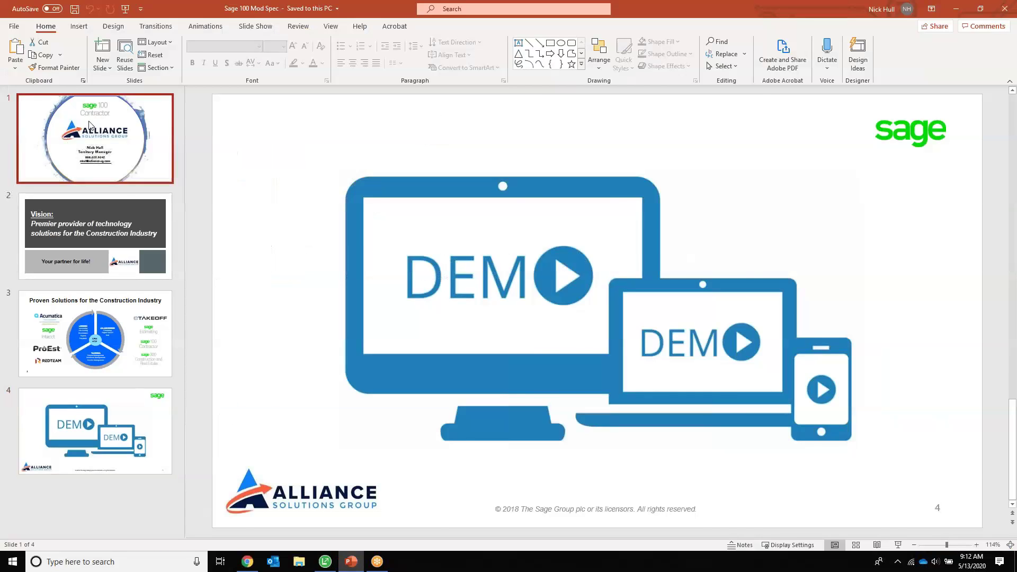